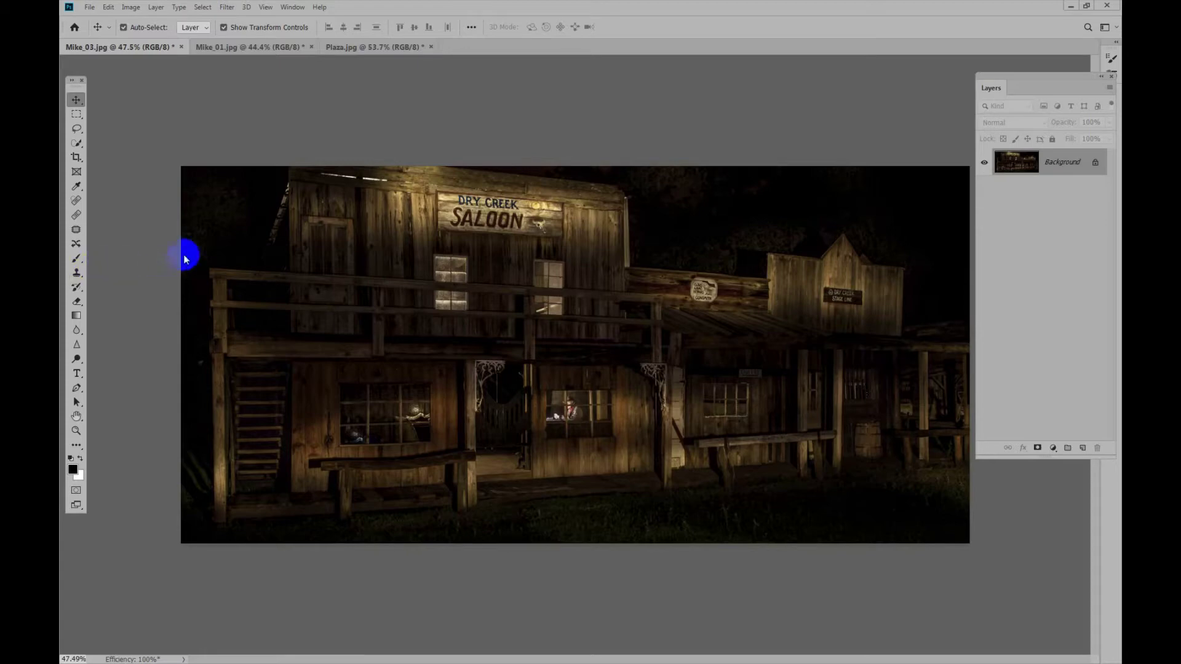
Open the Shadows/Highlights adjustment for the saloon photo.
click(134, 10)
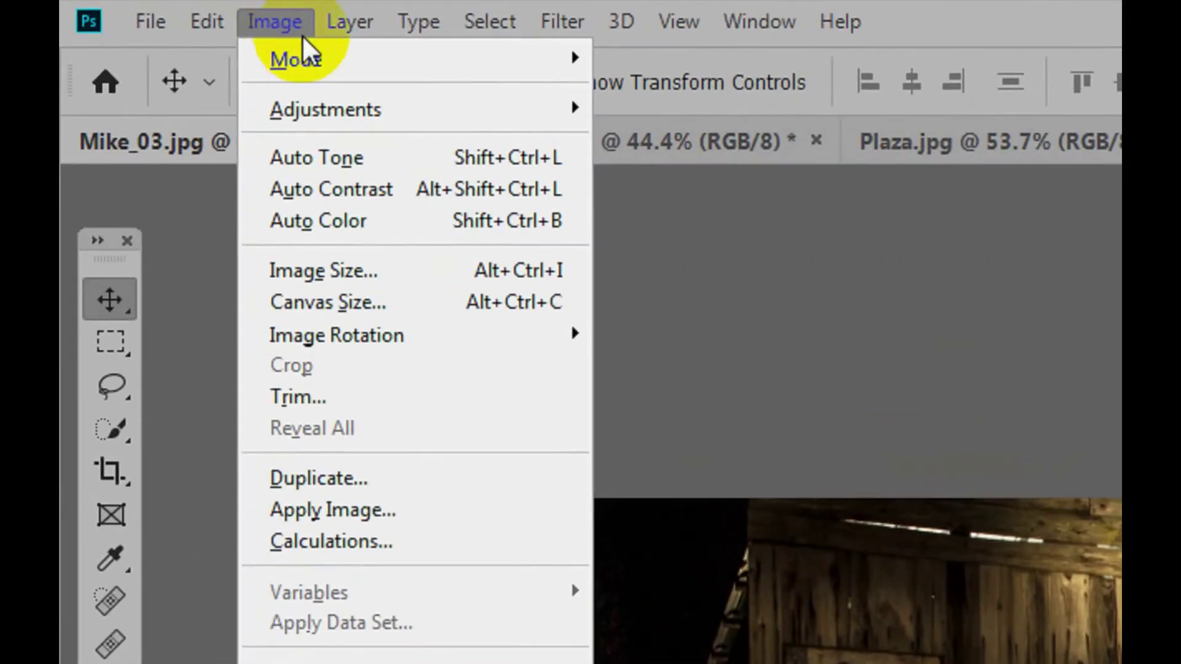
mouse_move(363, 112)
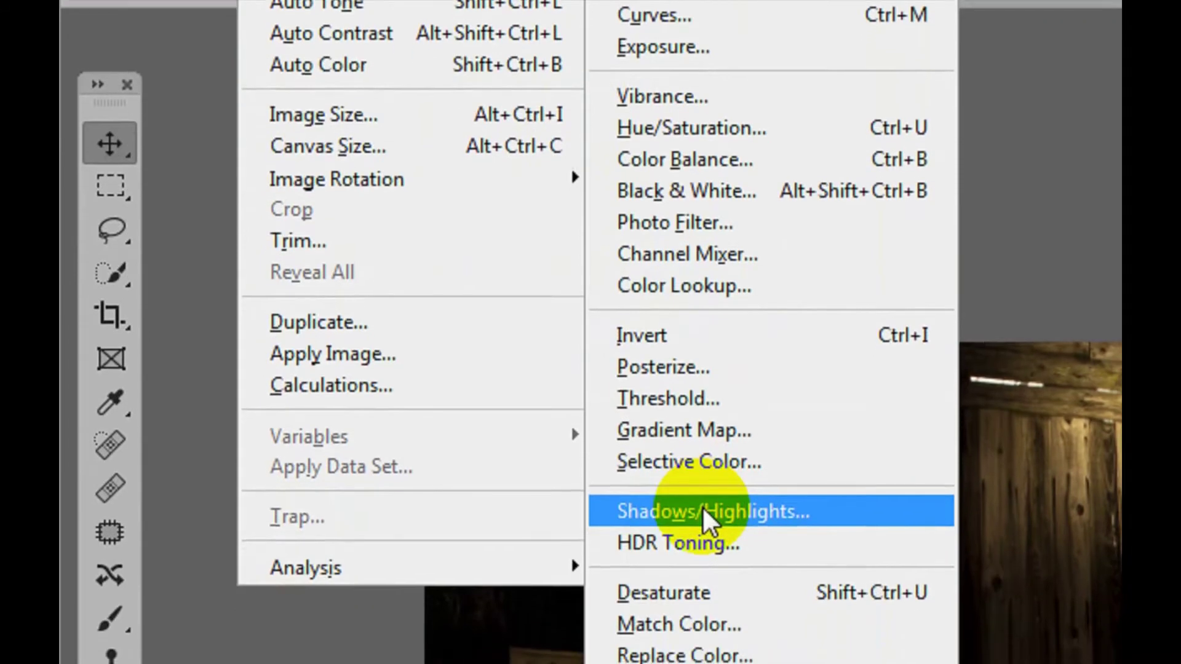
click(702, 503)
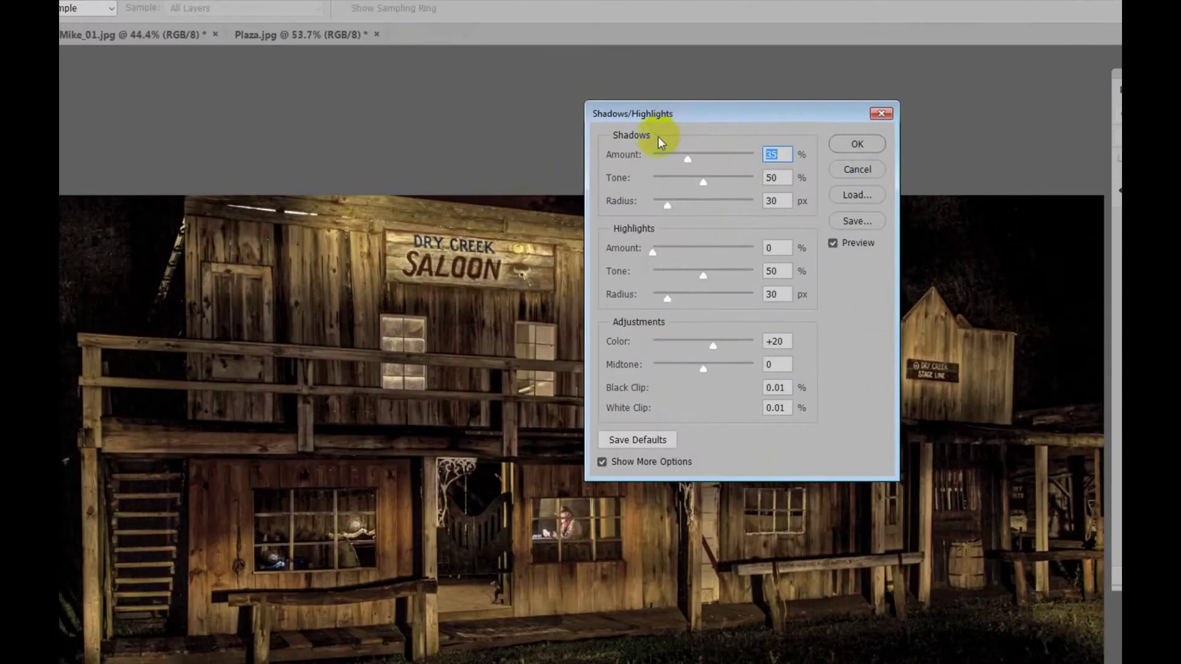
Collapse the adjustment to its basic options and set the Shadows amount to 41%.
click(602, 463)
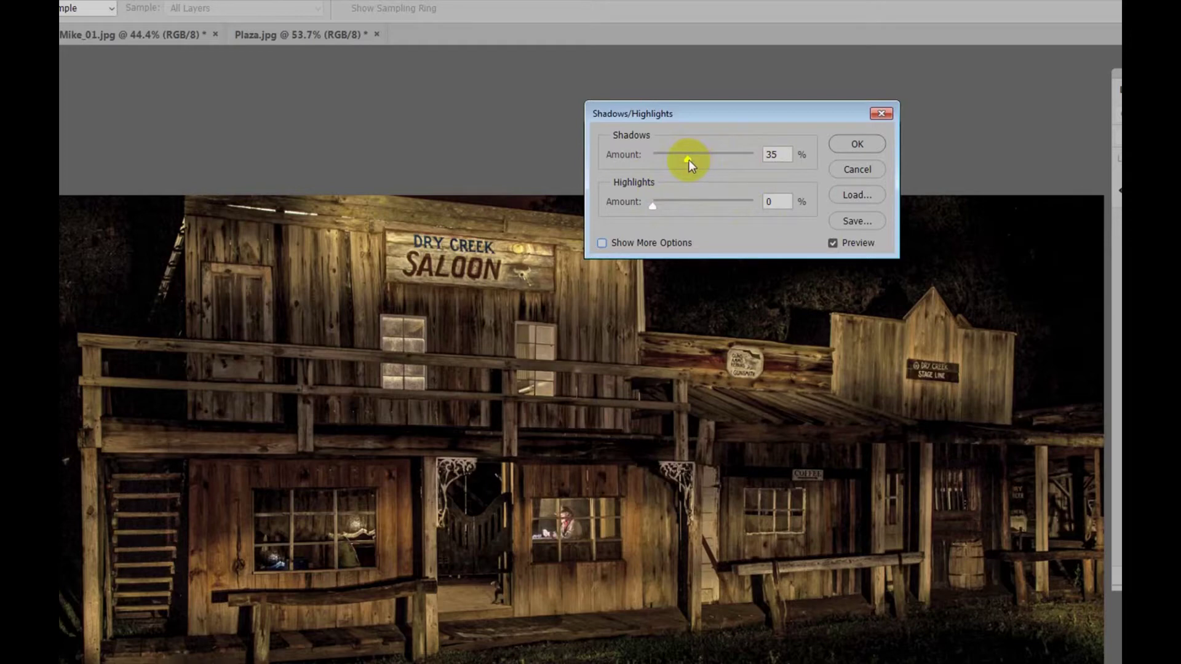
drag(689, 160, 721, 162)
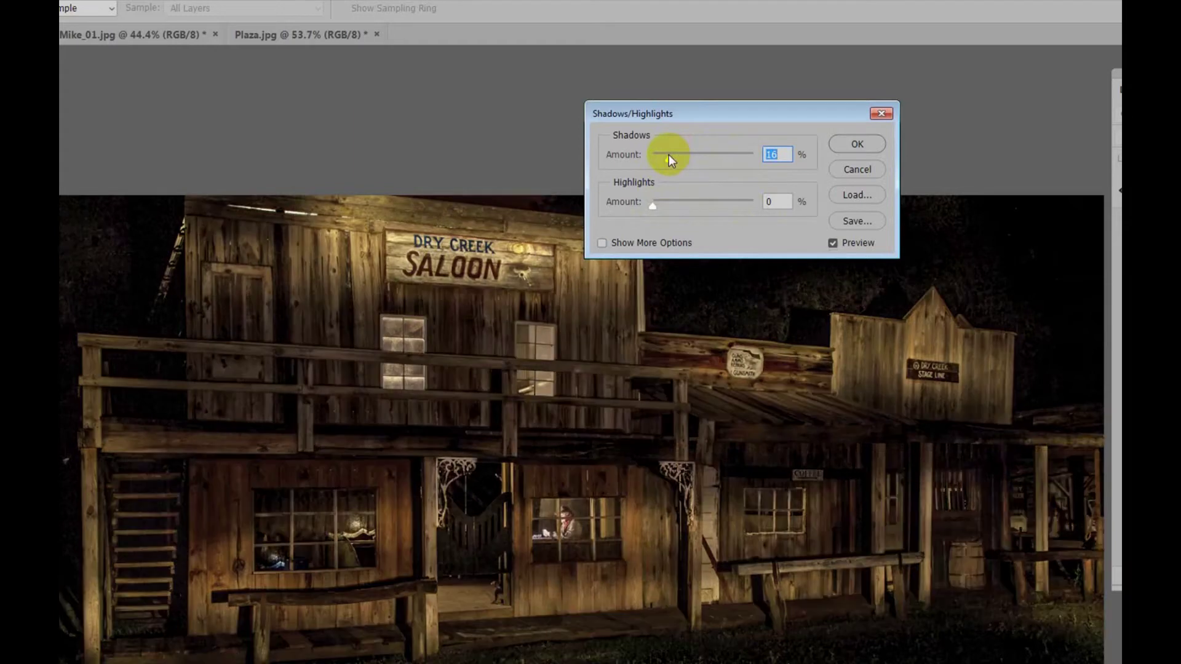
drag(669, 157, 694, 163)
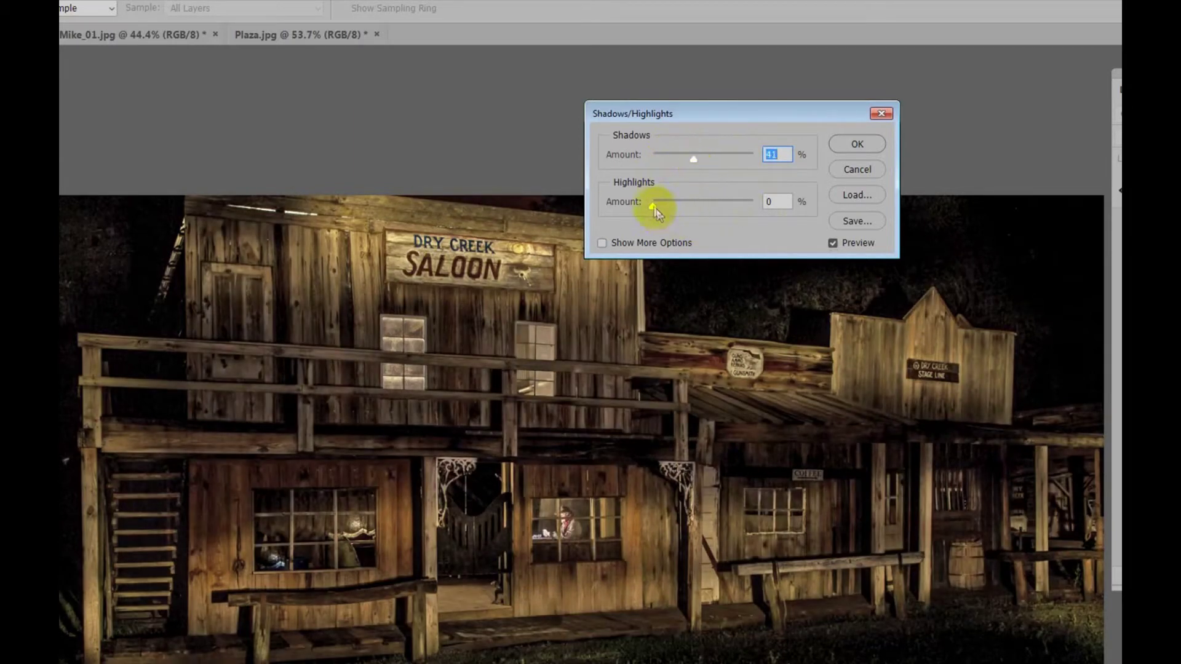
Set the Highlights amount to 33% and toggle the preview to compare the photo with its original.
drag(653, 205, 669, 207)
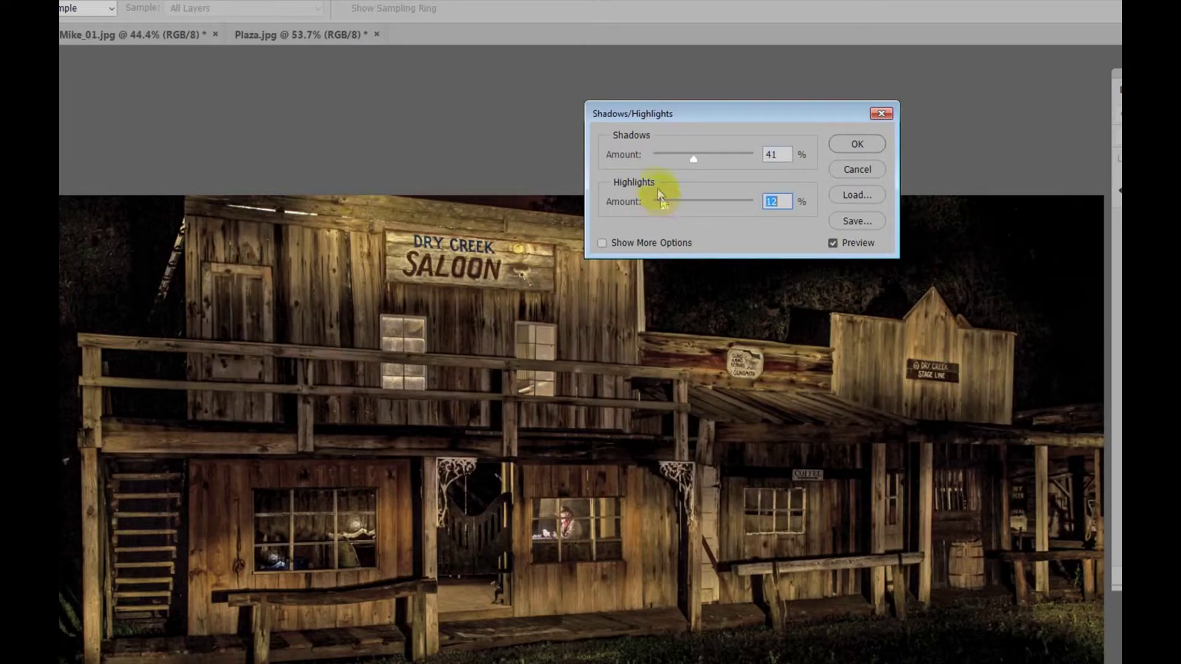
drag(664, 206, 688, 206)
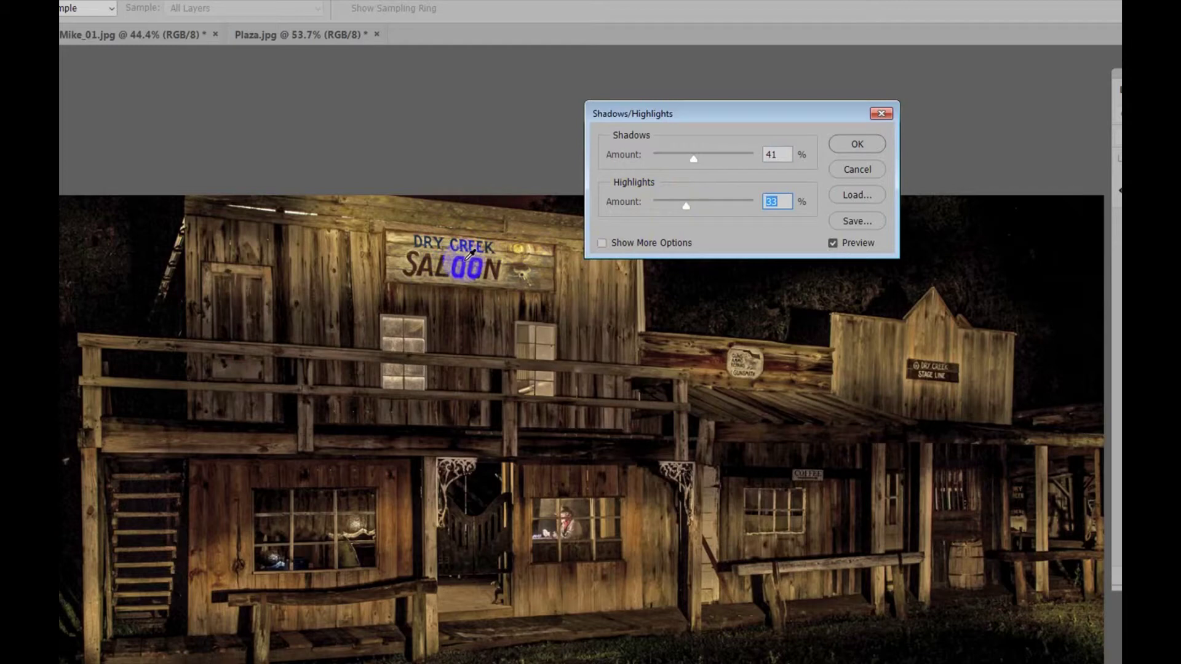
click(834, 243)
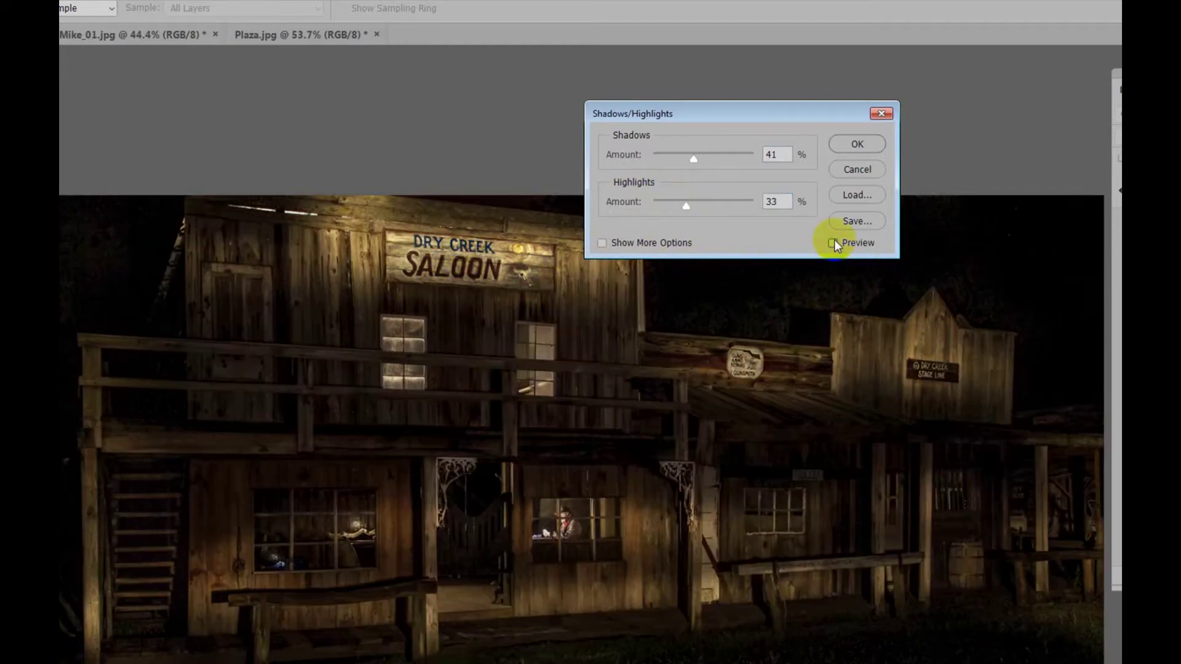
click(834, 243)
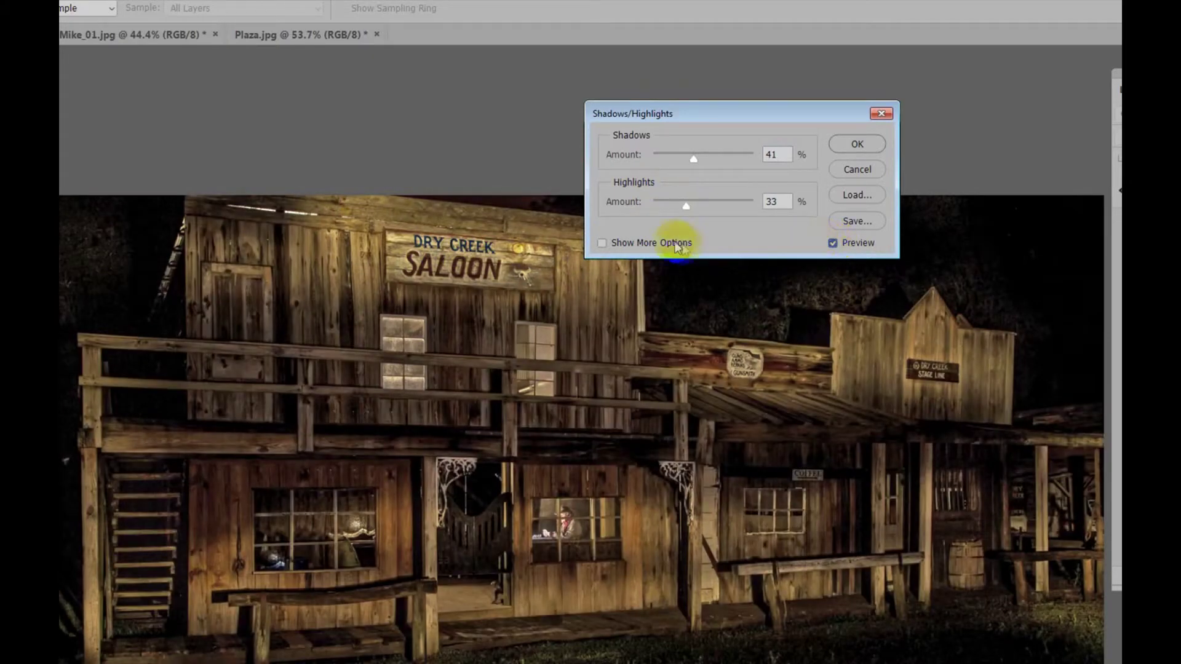
Expand the additional options and set the Shadows amount to 21% and the Shadows tone to 34%.
click(602, 243)
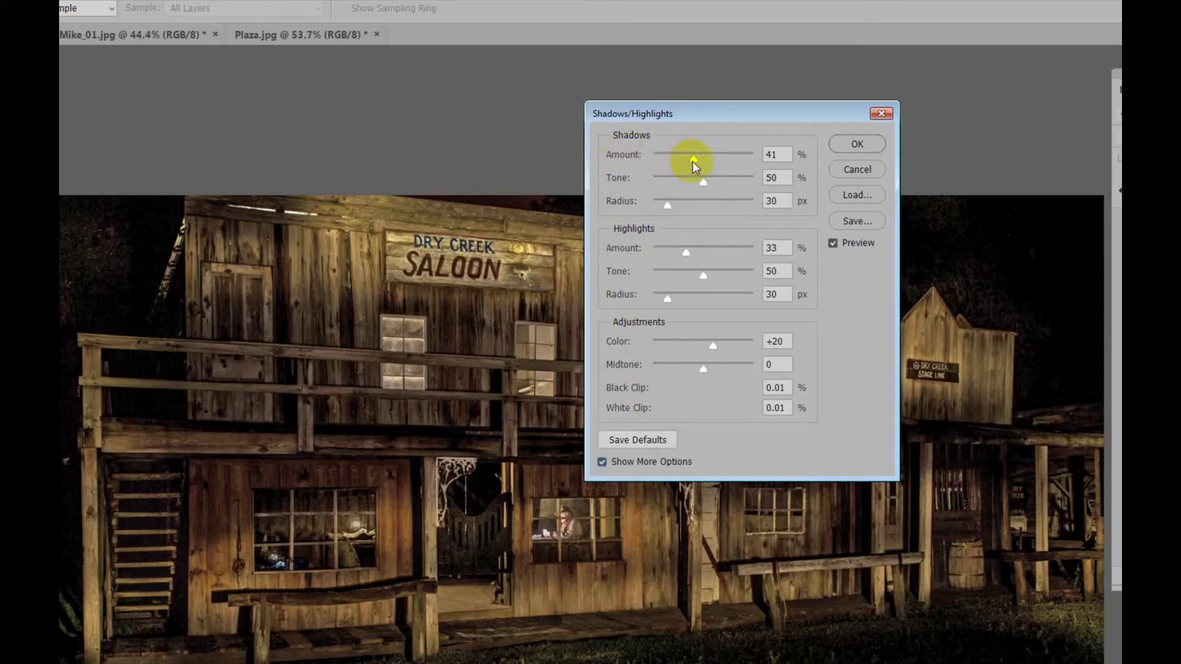
drag(692, 157, 652, 158)
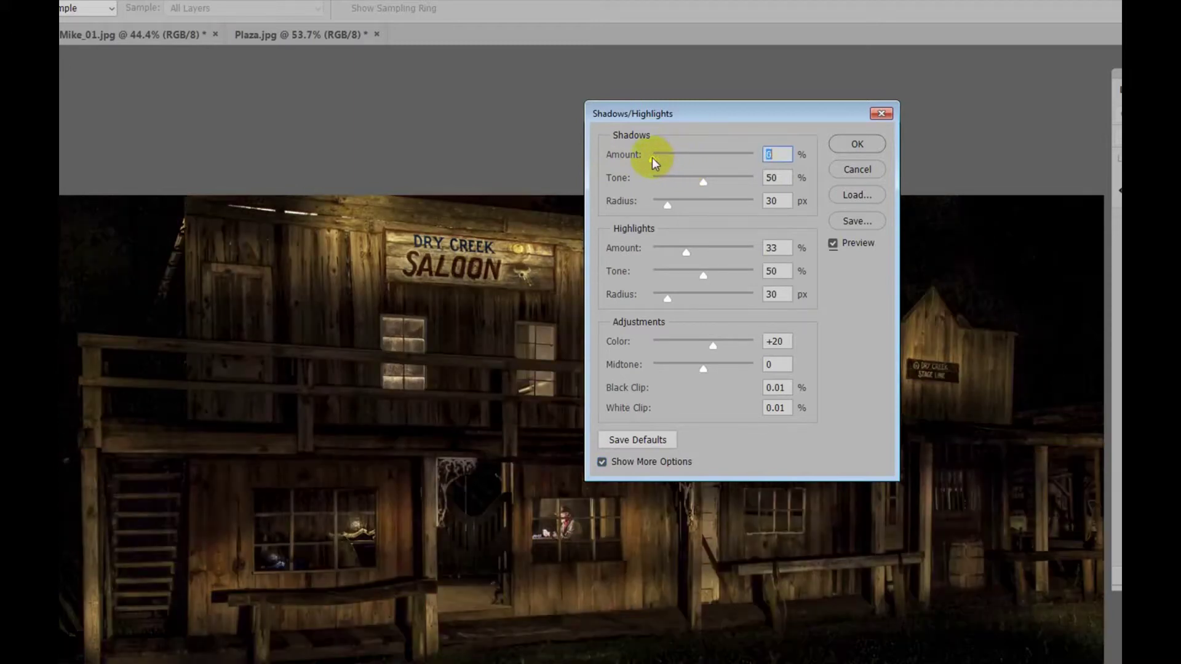
drag(652, 157, 673, 157)
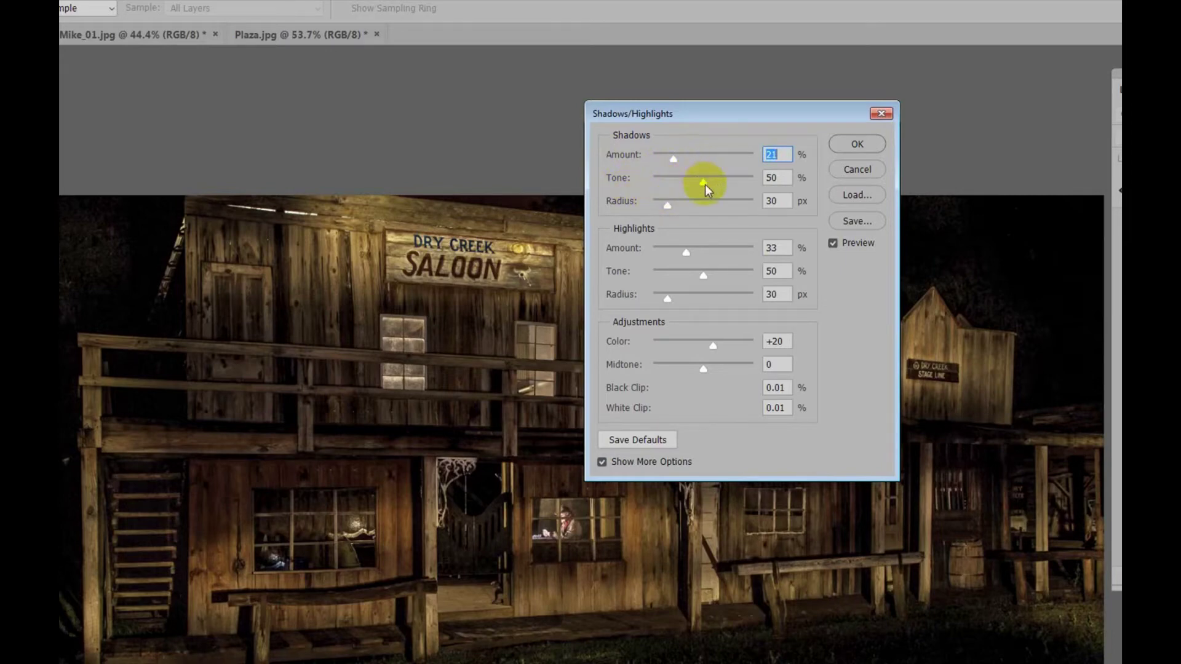
drag(704, 182, 659, 182)
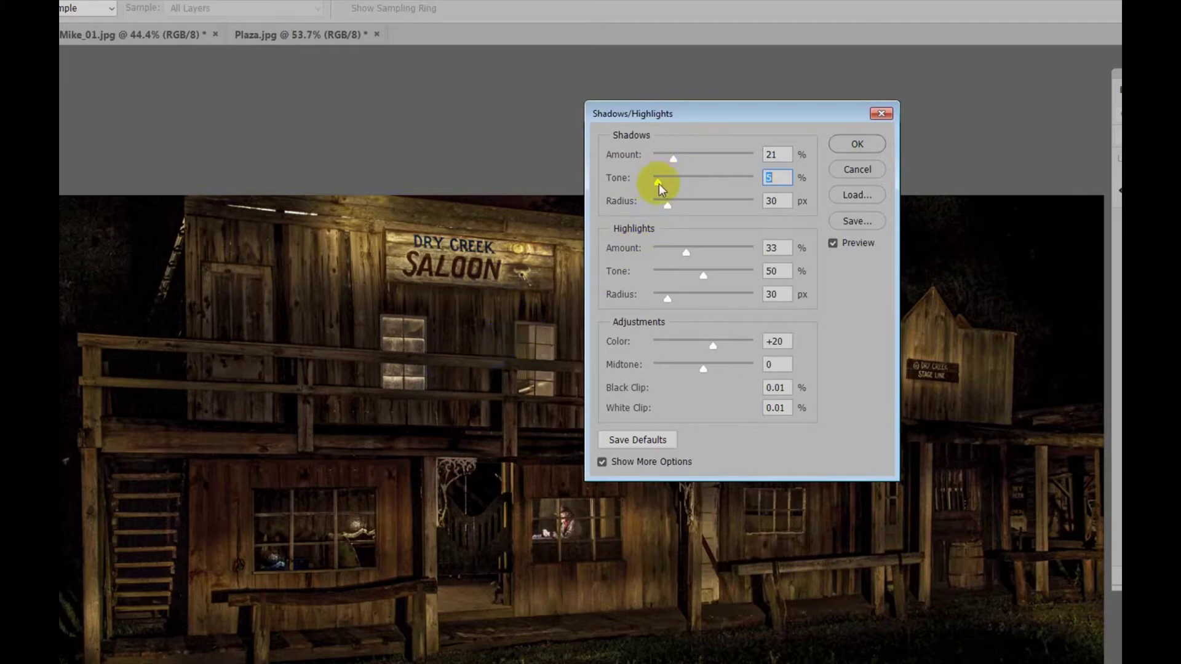
drag(658, 184, 674, 183)
drag(674, 184, 688, 185)
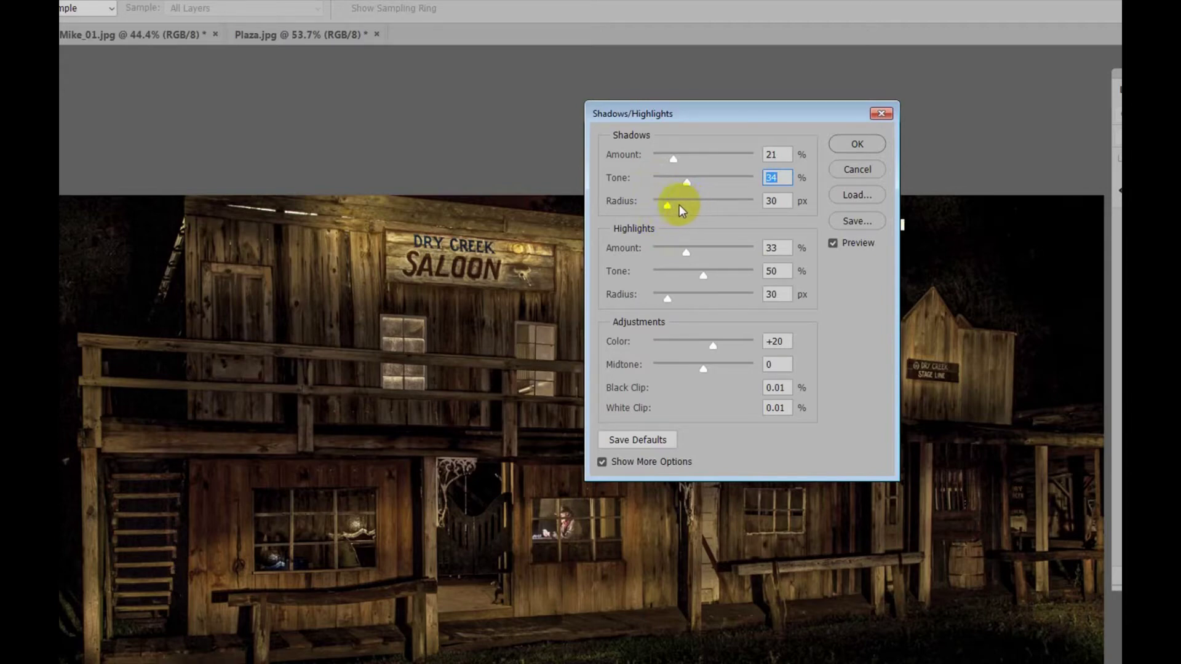
Try several Shadows radius values and set the radius to 54 px.
click(687, 200)
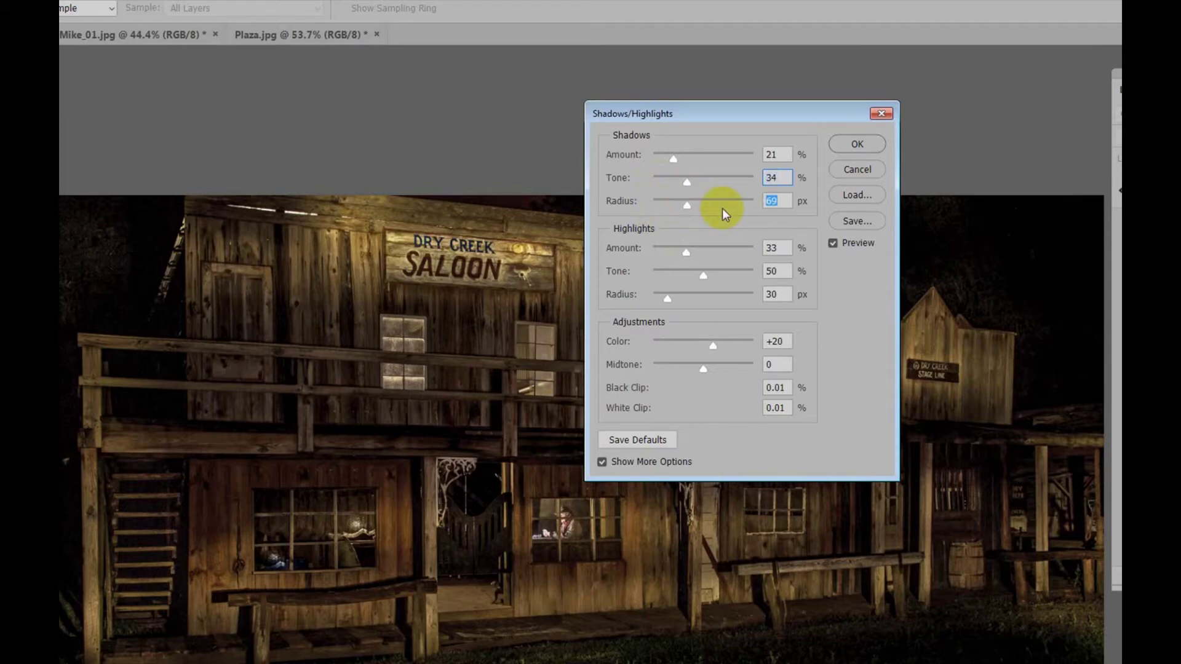
key(Down)
key(Down)
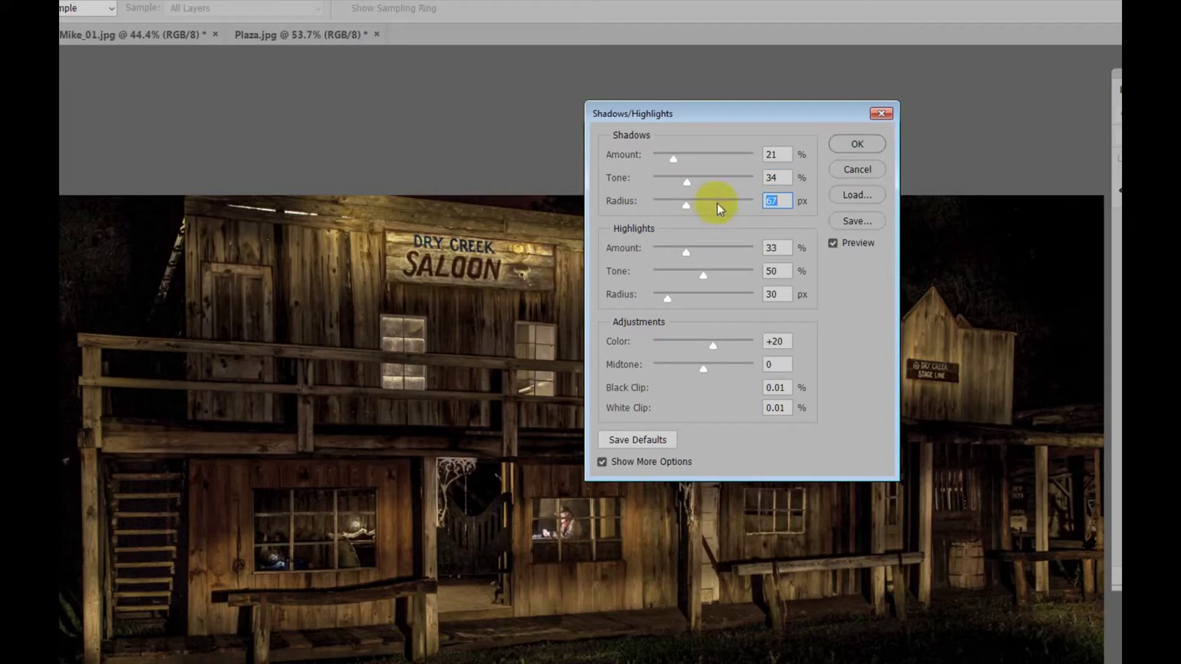
click(721, 200)
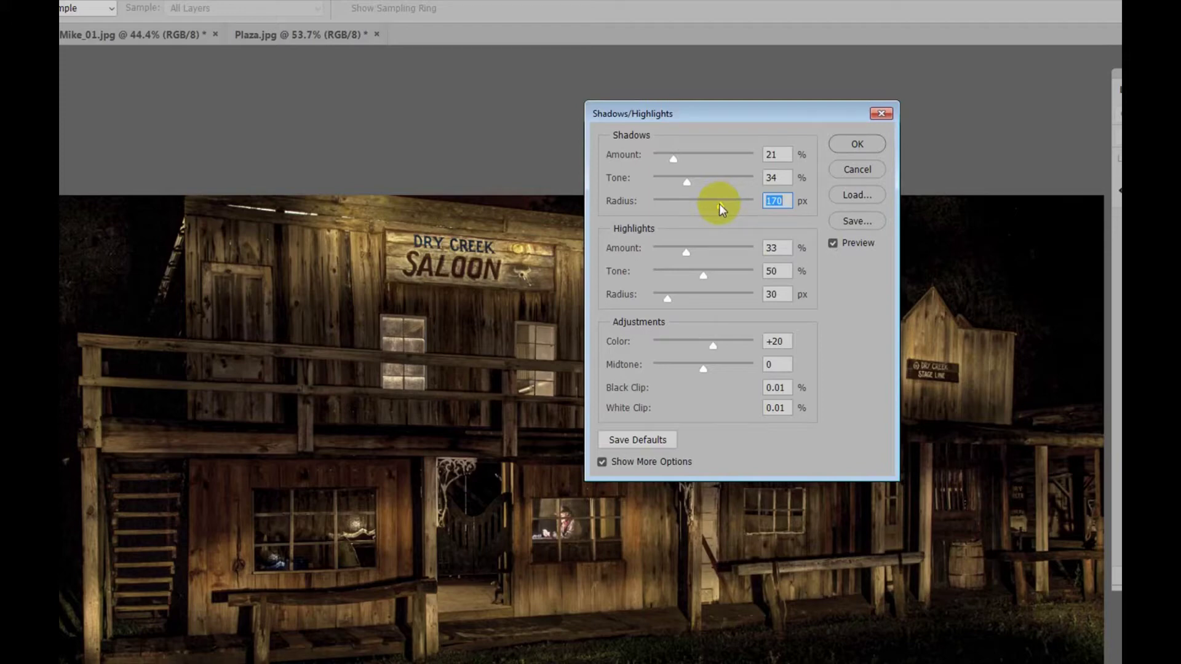
click(682, 200)
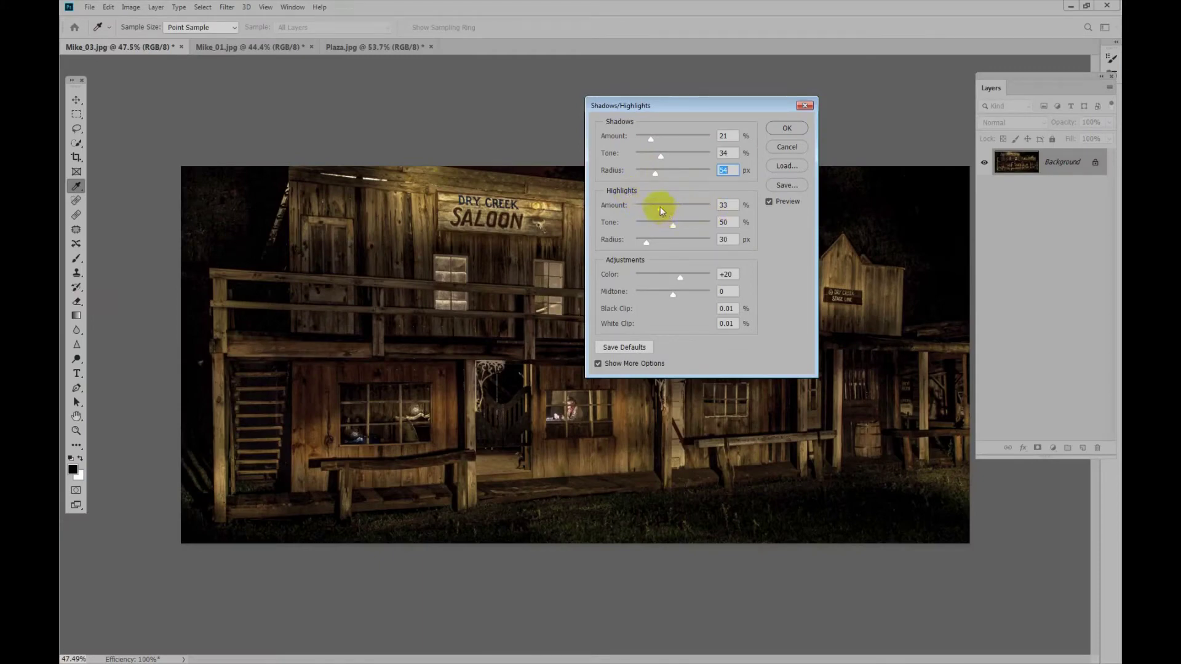
Set the Highlights amount to 43%, tone to 22% and radius to 84 px.
key(Tab)
key(Tab)
drag(656, 230, 643, 230)
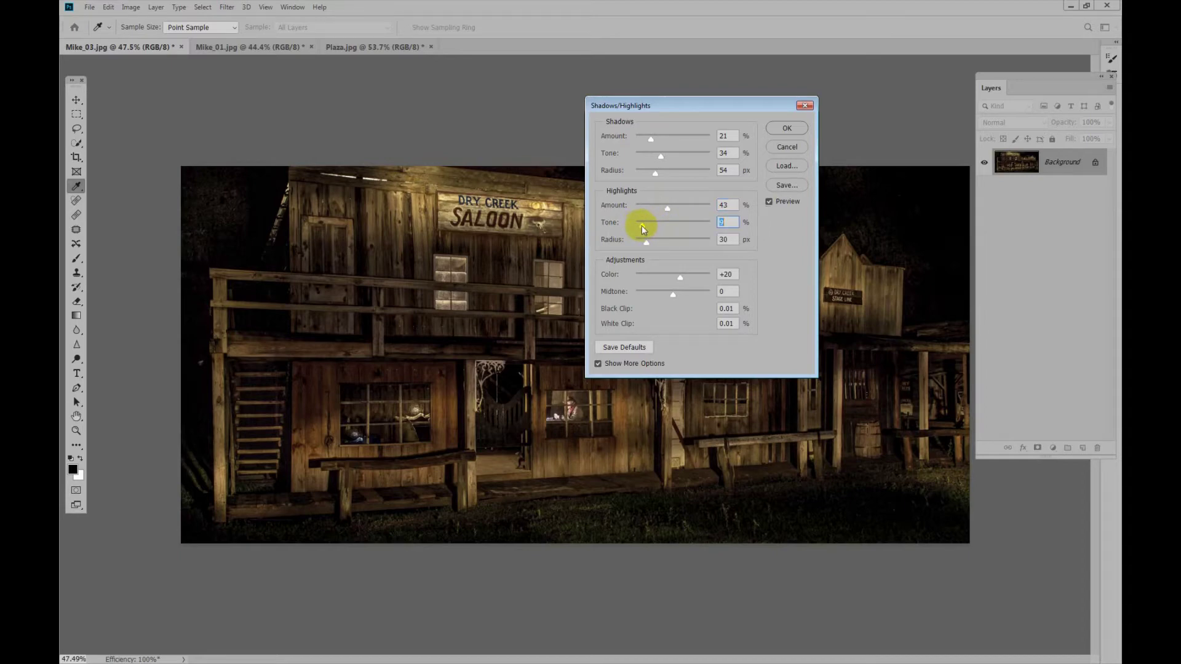
drag(641, 225, 650, 226)
key(Tab)
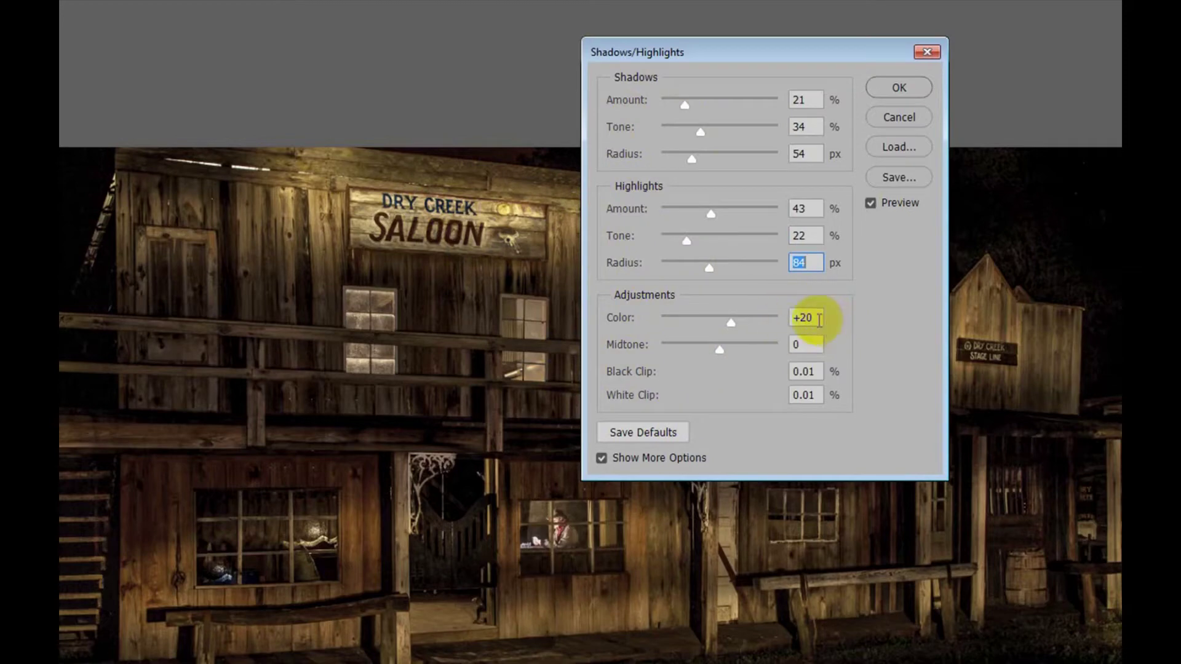
Try Color at +72, set it to -79, and set Midtone to +41.
drag(744, 318, 762, 316)
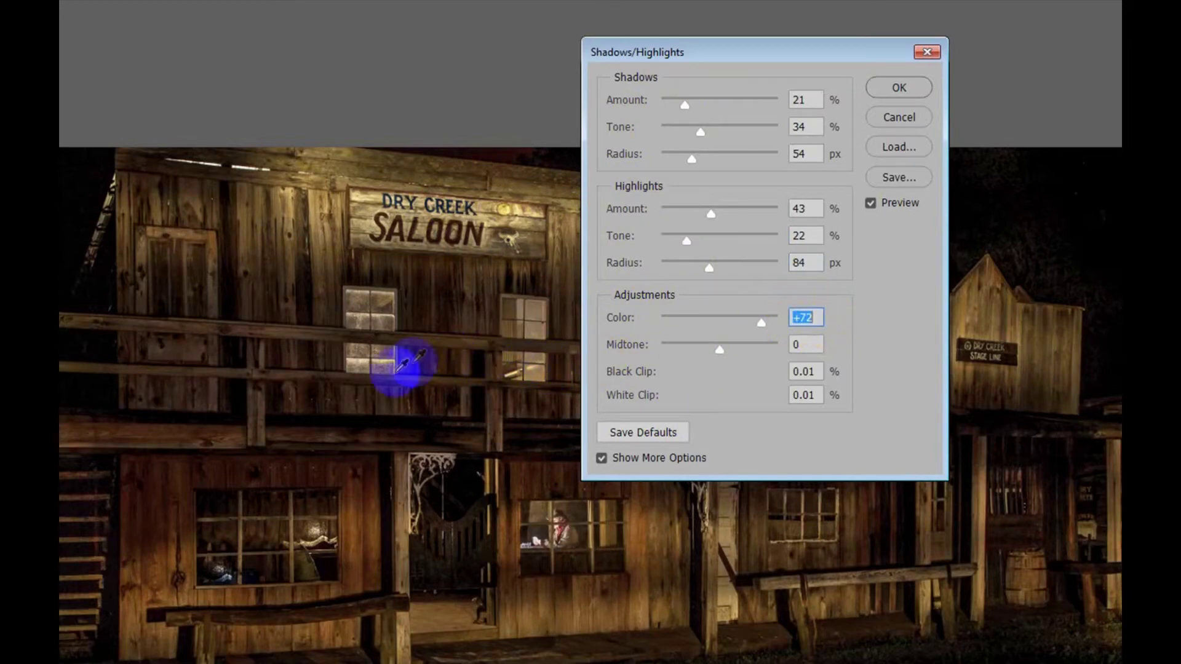
click(673, 318)
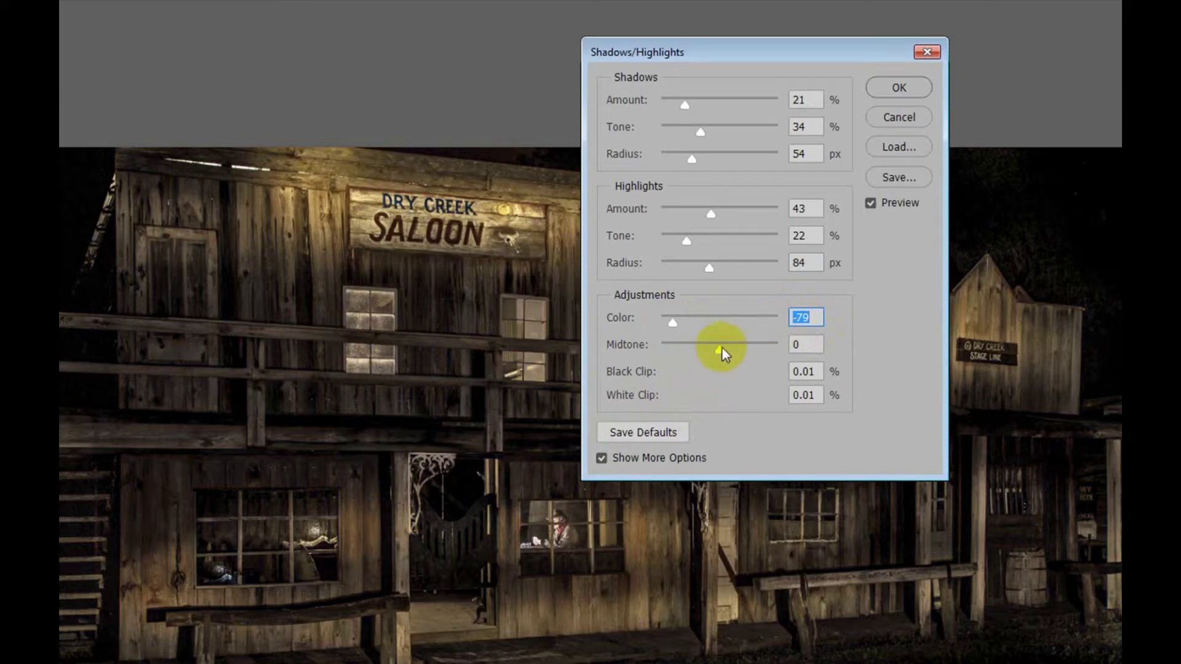
click(743, 345)
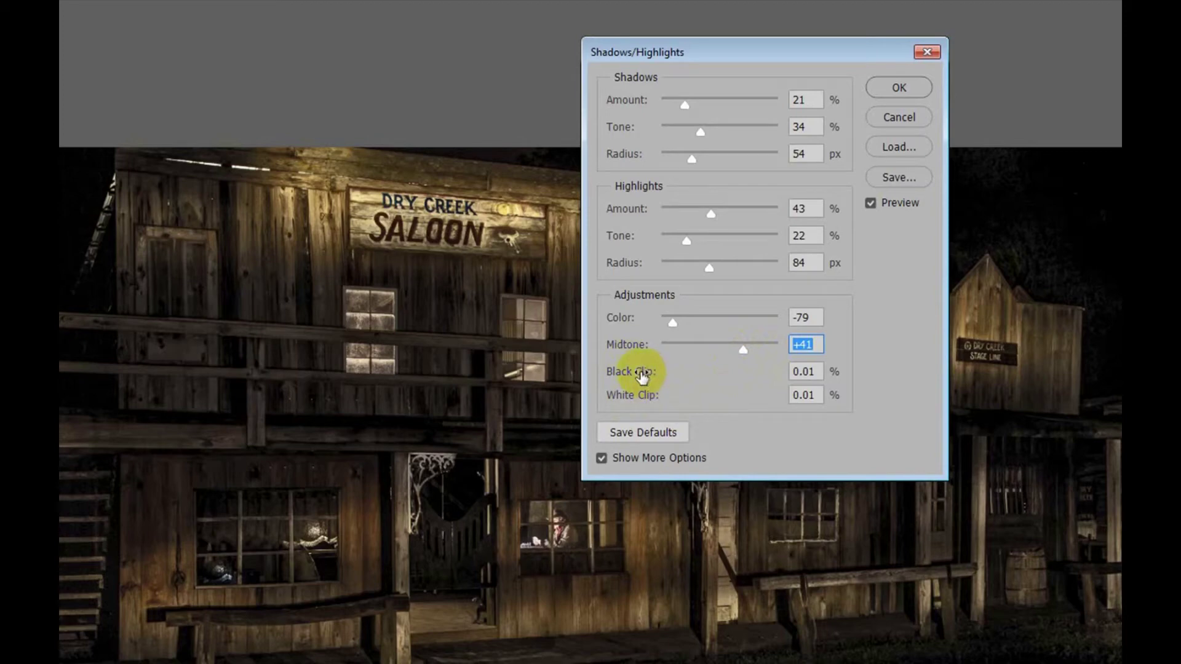
Set the White Clip to 2%.
click(822, 393)
drag(821, 394, 775, 396)
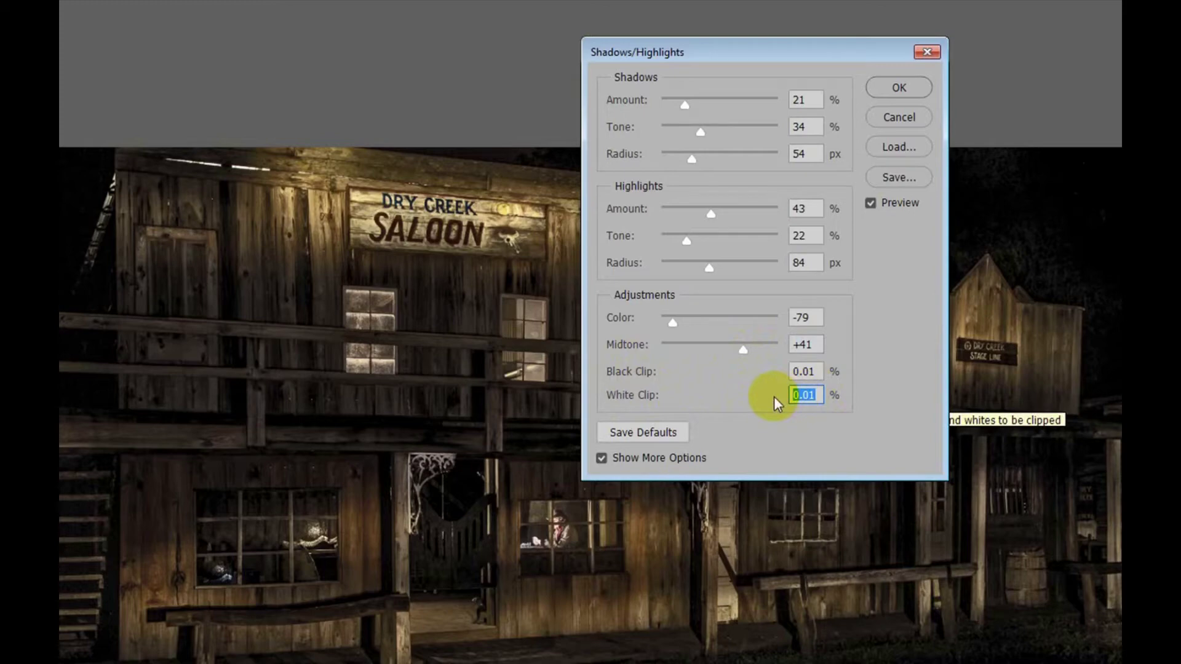
text(2)
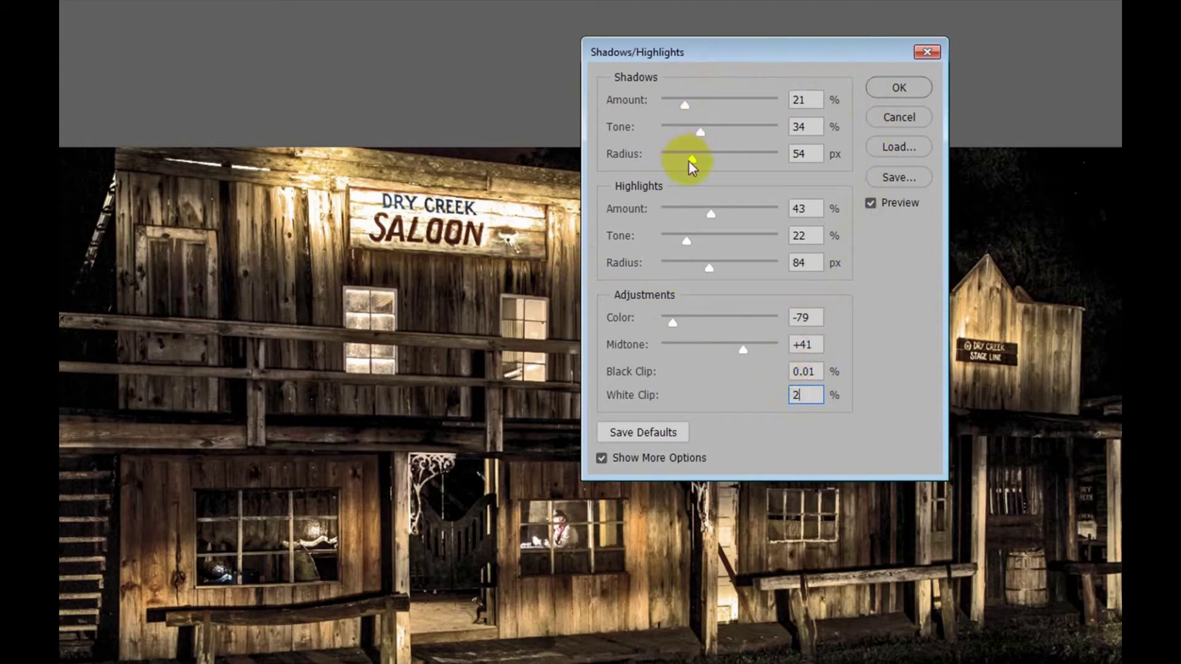
Reset all Shadows/Highlights settings to their defaults and move the dialog clear of the main saloon building.
key(alt)
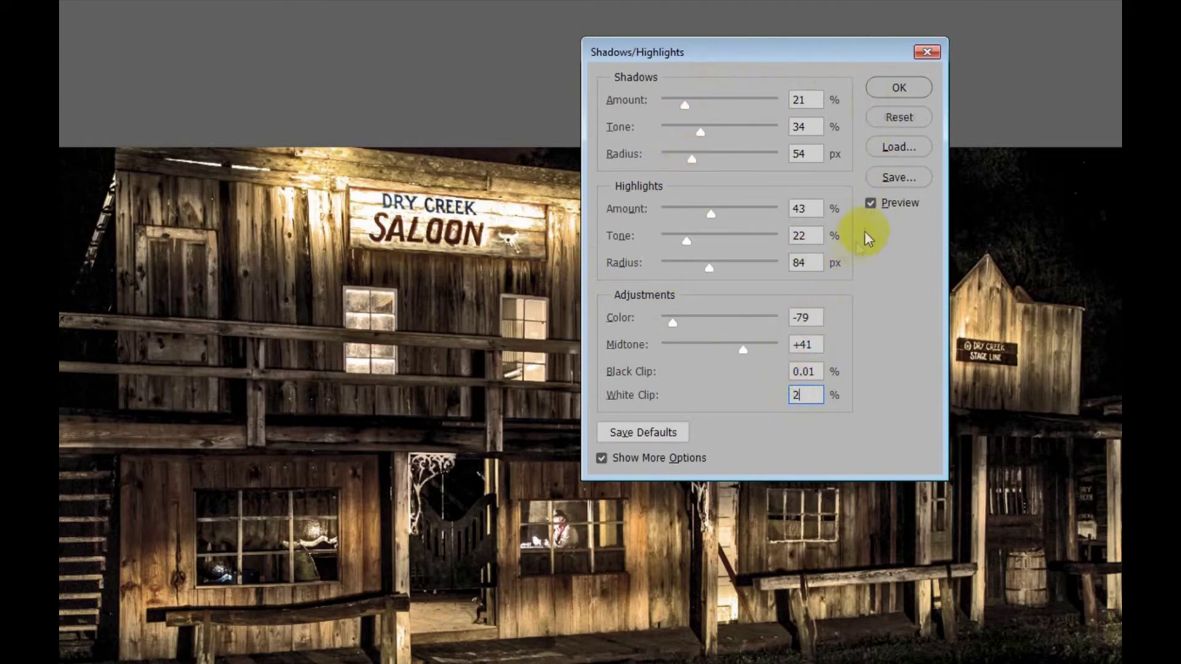
click(895, 114)
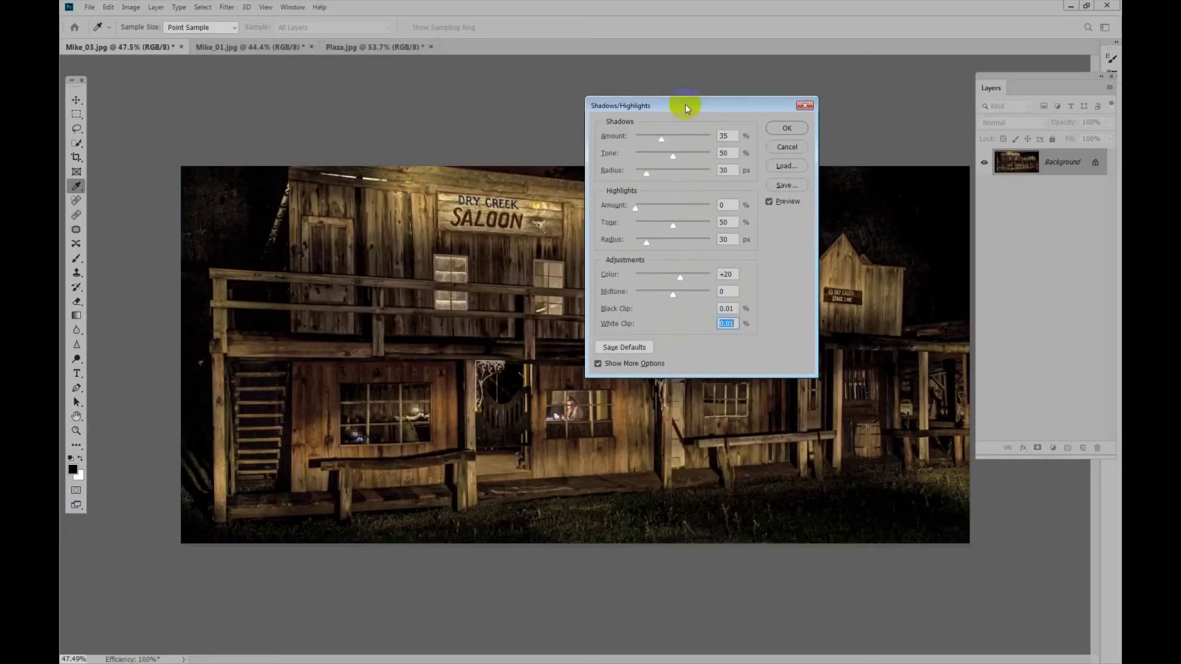
drag(732, 52, 992, 48)
drag(844, 102, 837, 82)
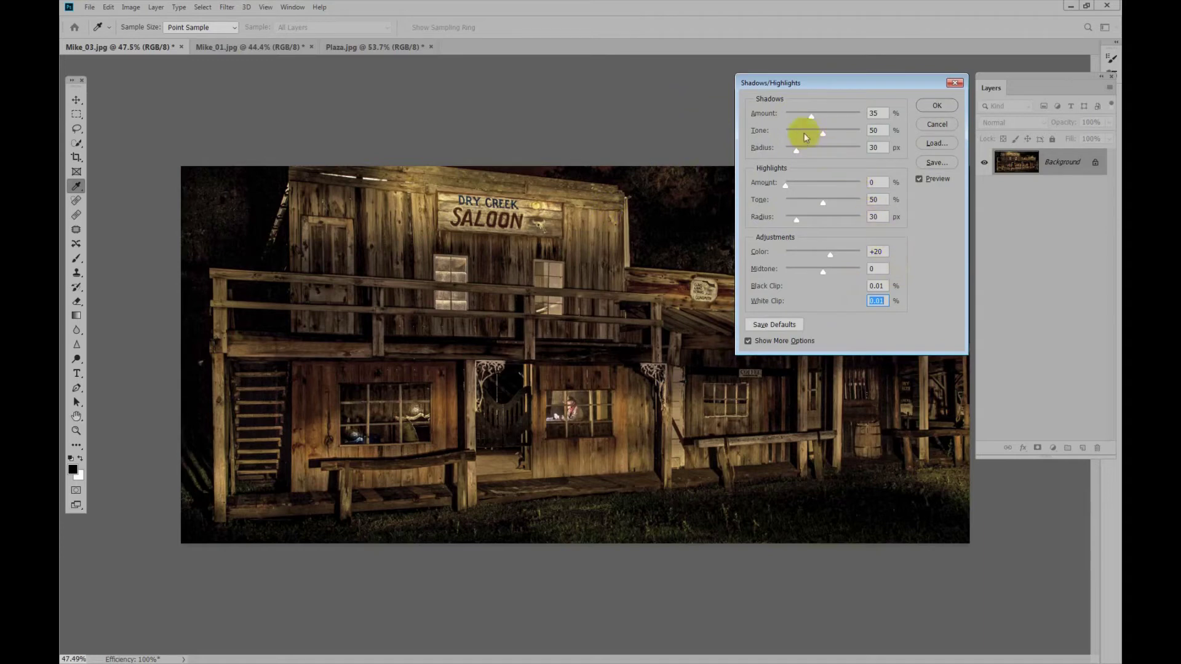
Set the Shadows tone to 32%, Highlights amount to 30% and Highlights tone to 15%, and compare with the original through the preview.
drag(823, 134, 815, 135)
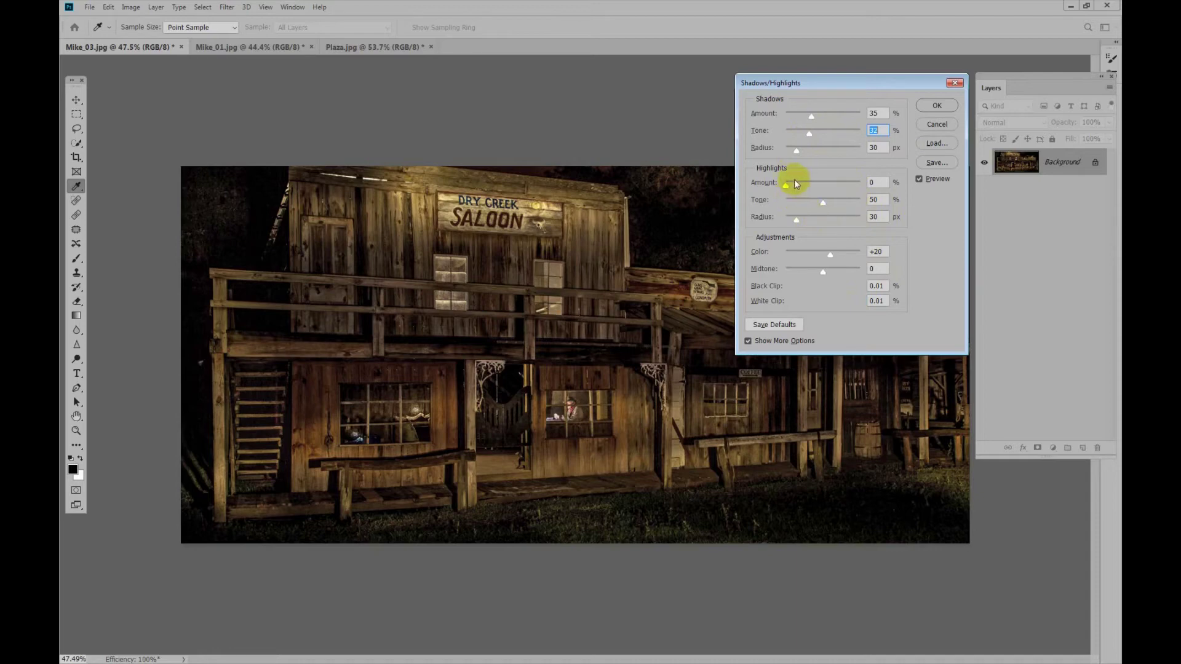
drag(785, 184, 795, 181)
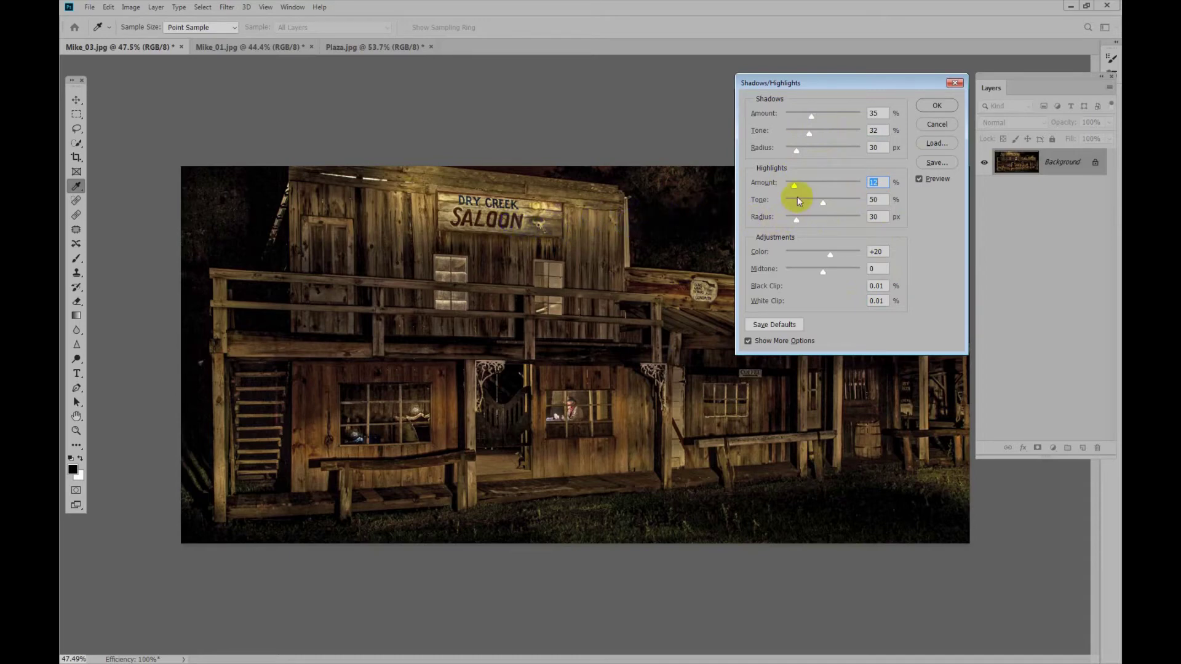
click(796, 200)
click(803, 184)
click(919, 179)
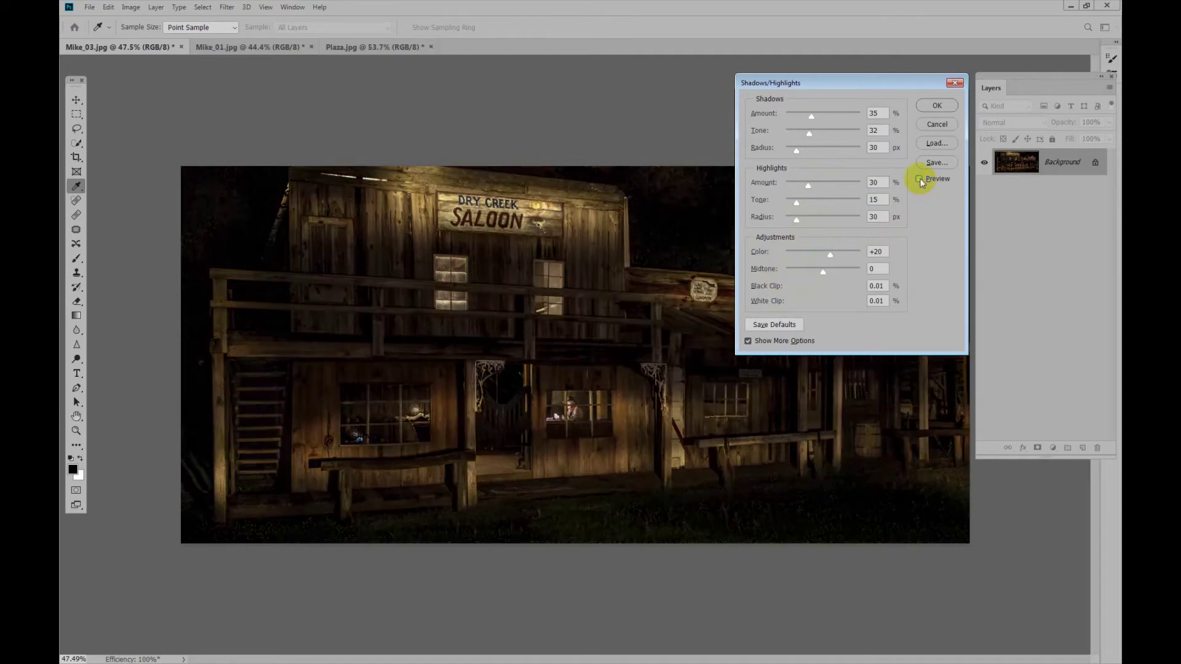
click(919, 179)
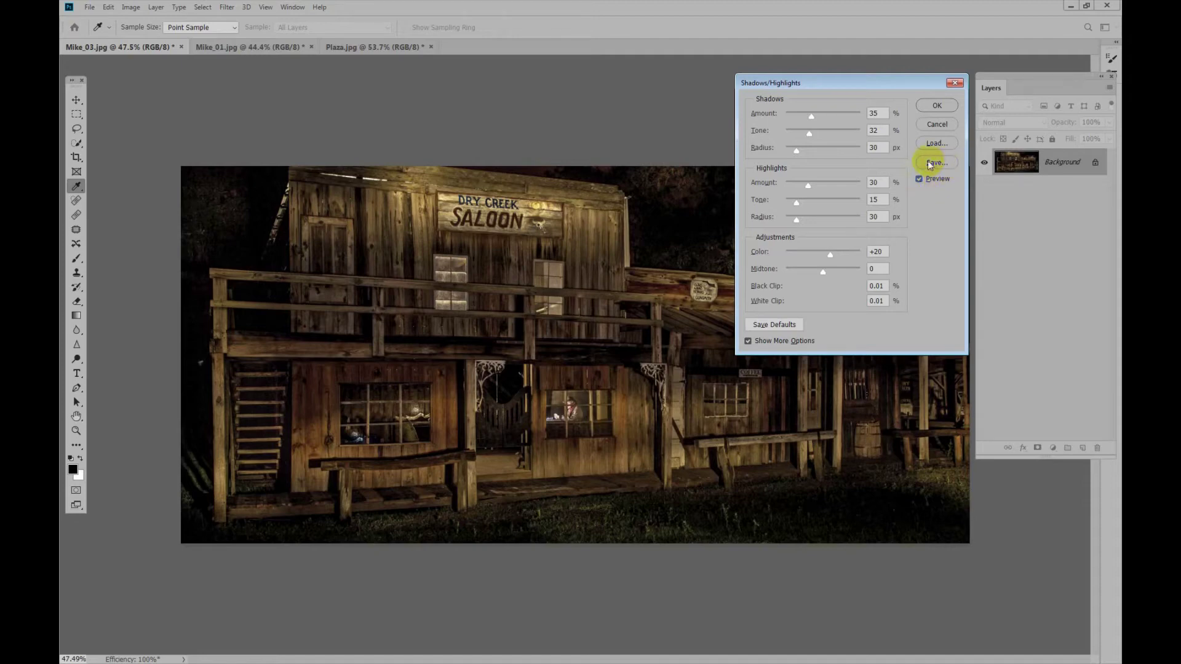
Save the Shadows/Highlights settings over the existing Lighten shadows.shh preset and apply the adjustment to the saloon photo.
click(932, 162)
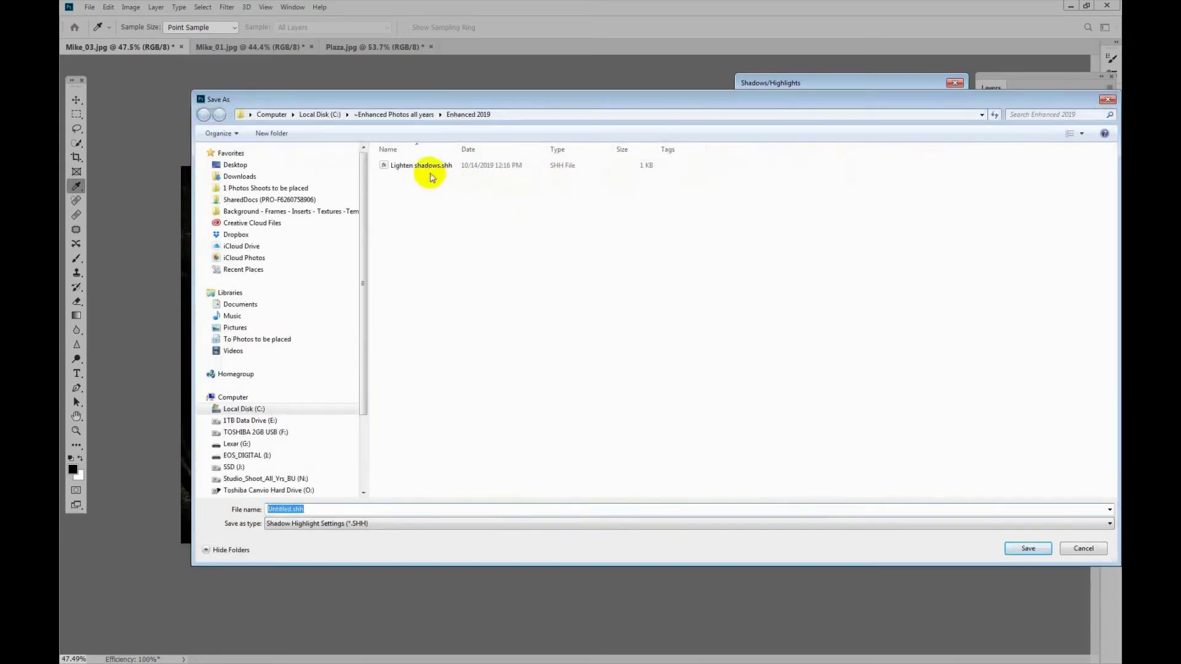
click(423, 170)
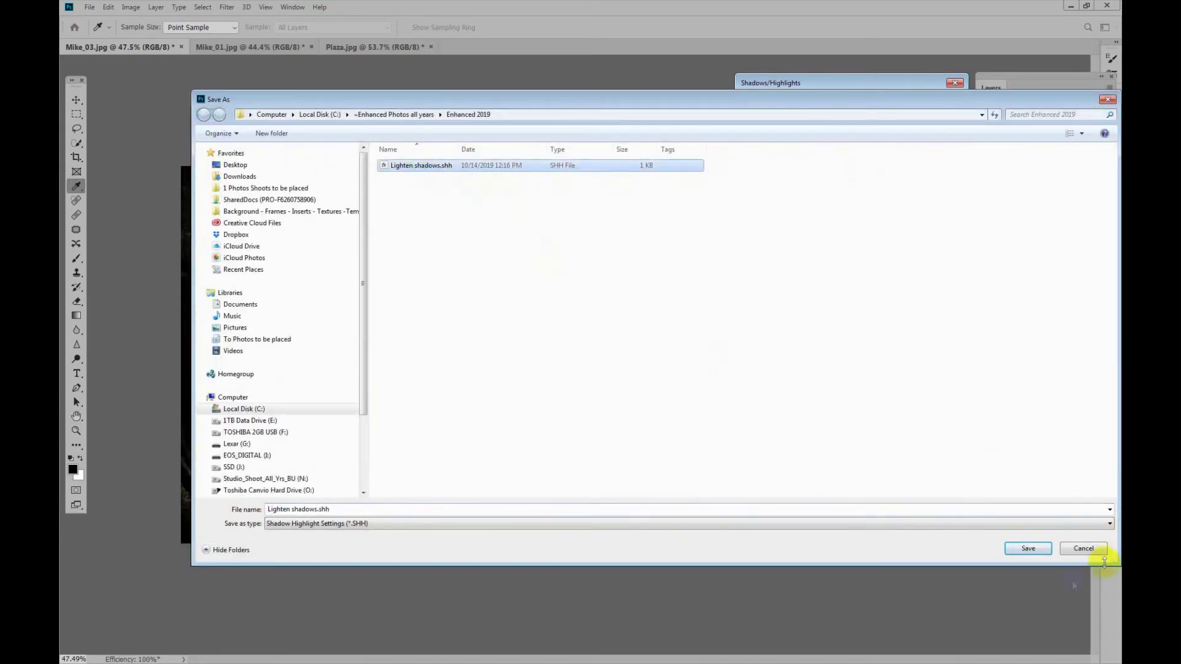
click(1027, 549)
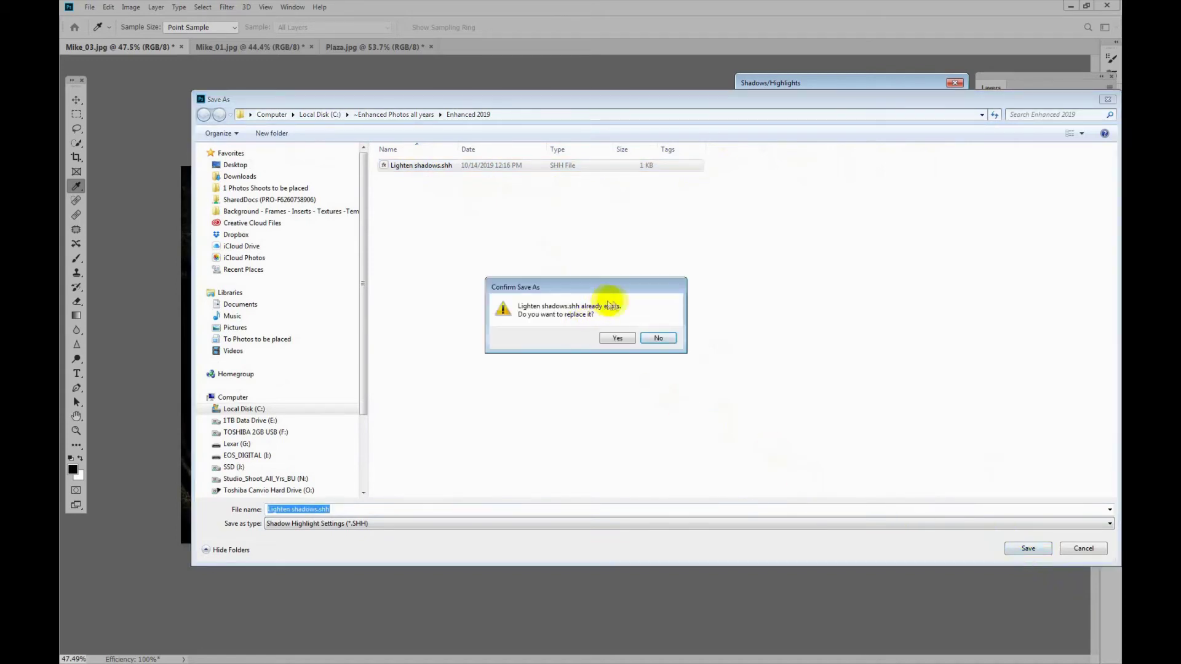
click(612, 336)
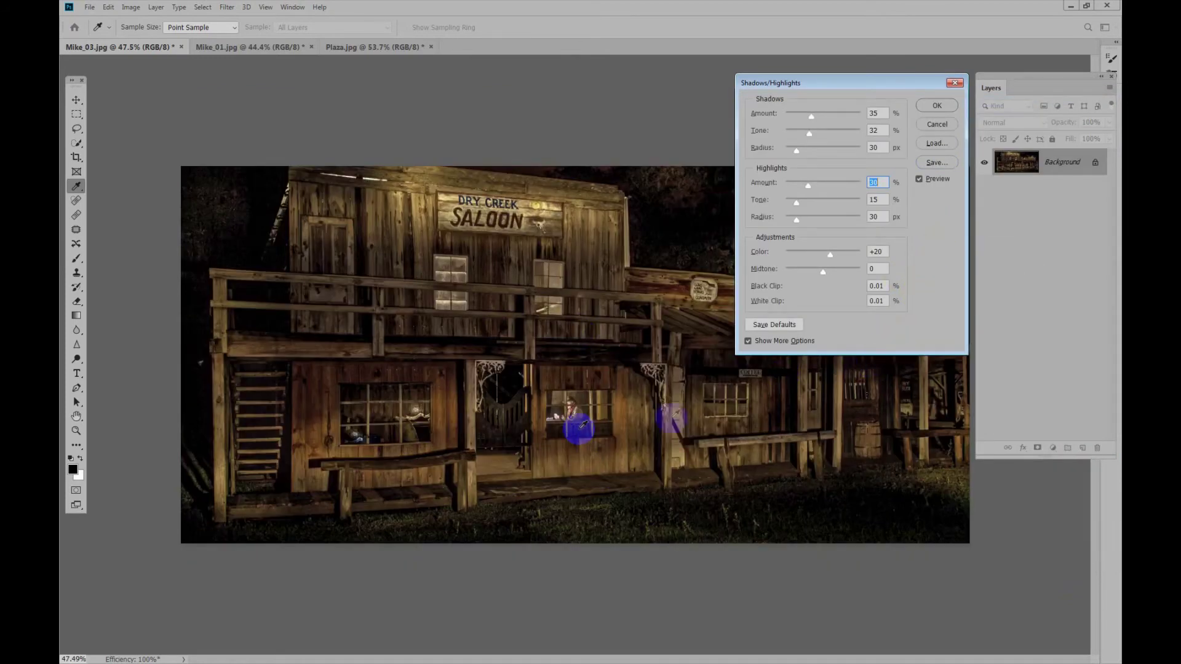
click(937, 107)
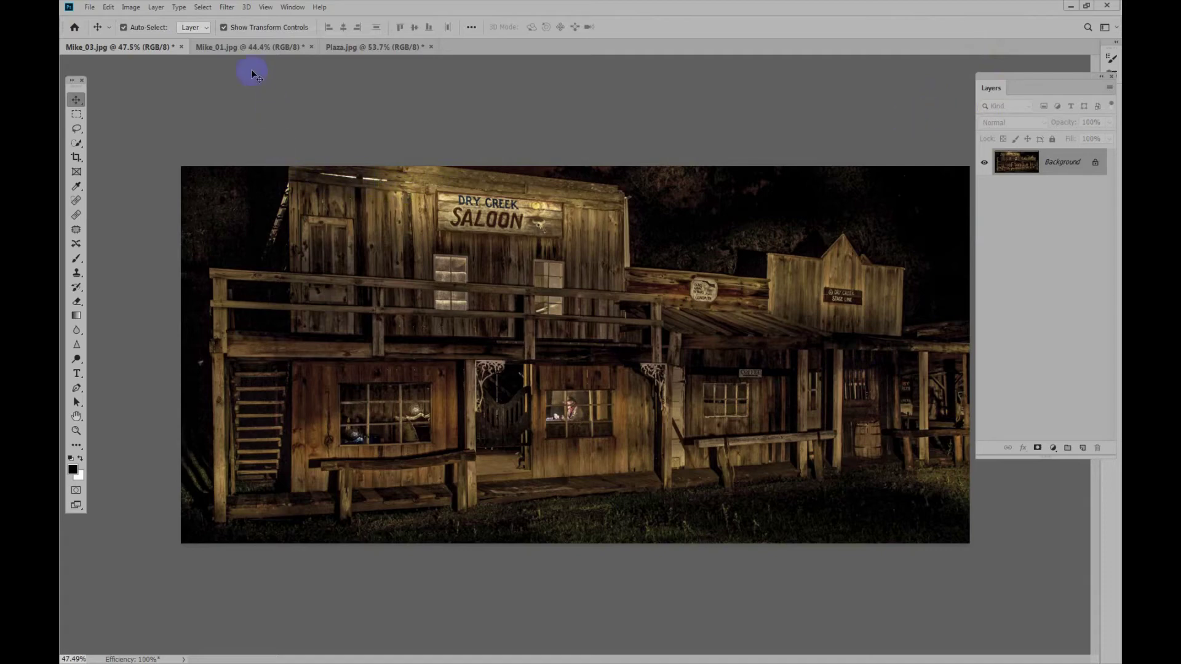
In the harness repairs photo, duplicate the Background layer, convert the duplicate to a Smart Object and hide the transform controls.
click(250, 49)
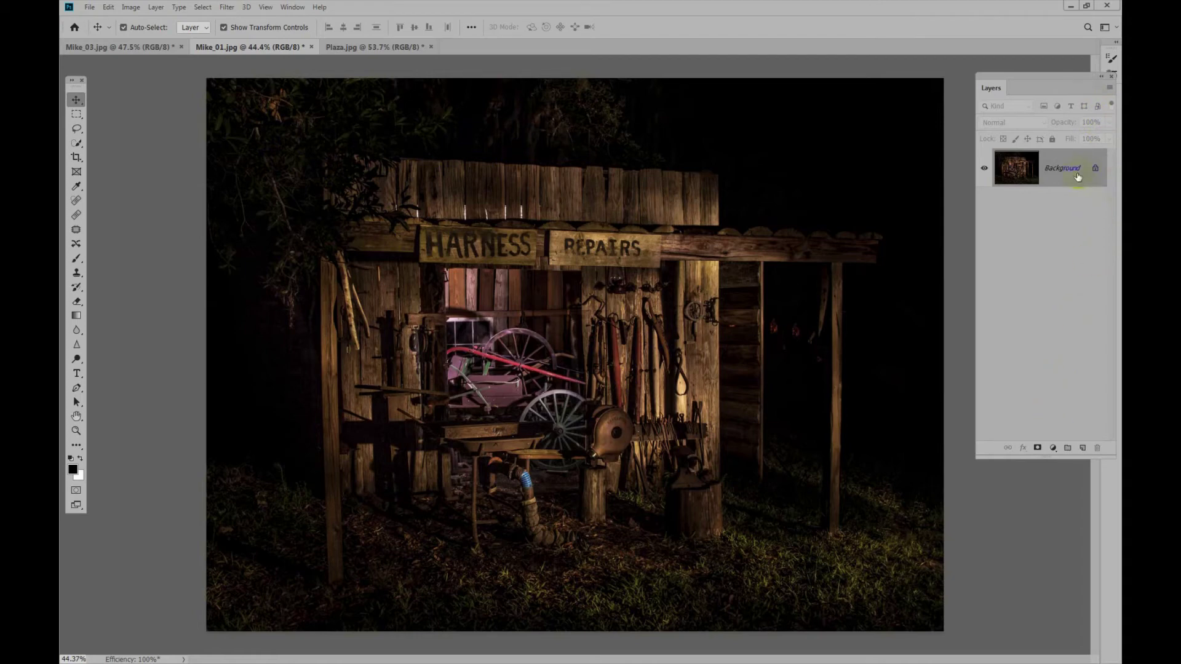
key(ctrl)
key(ctrl+j)
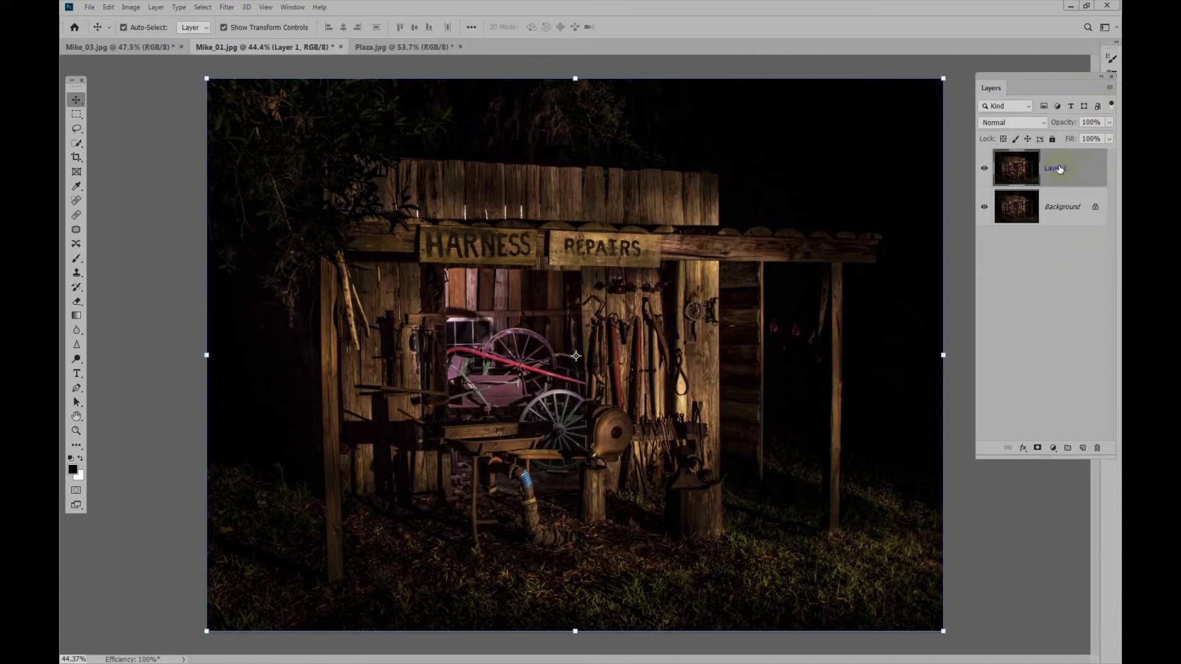
right_click(1060, 170)
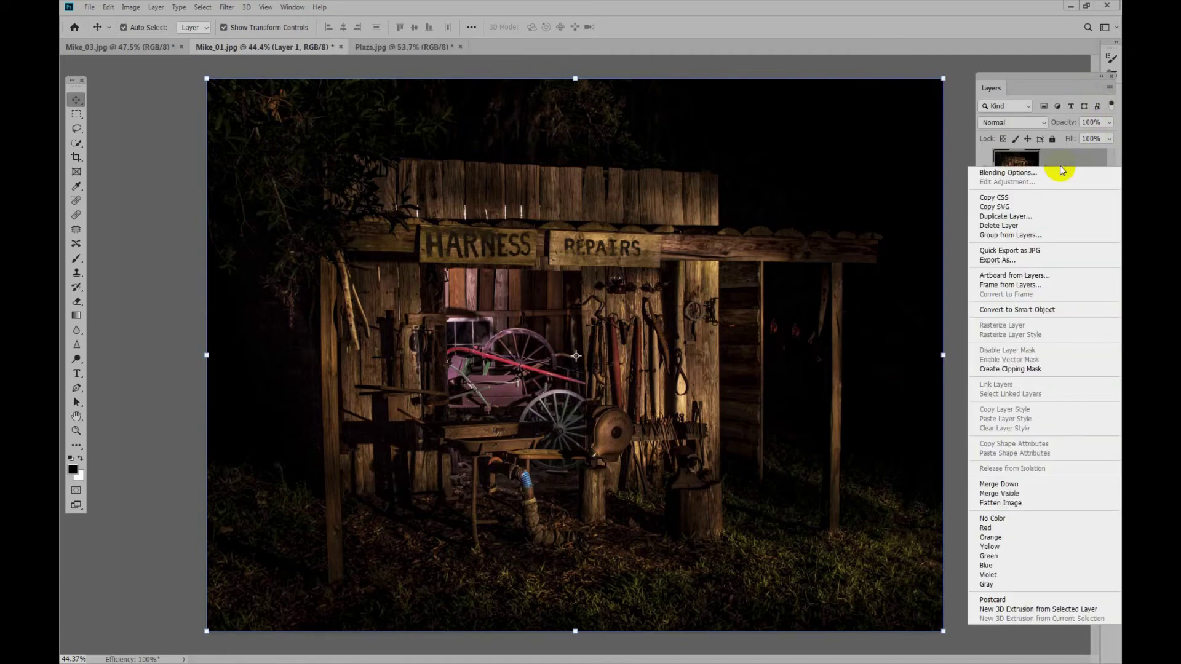
click(1039, 312)
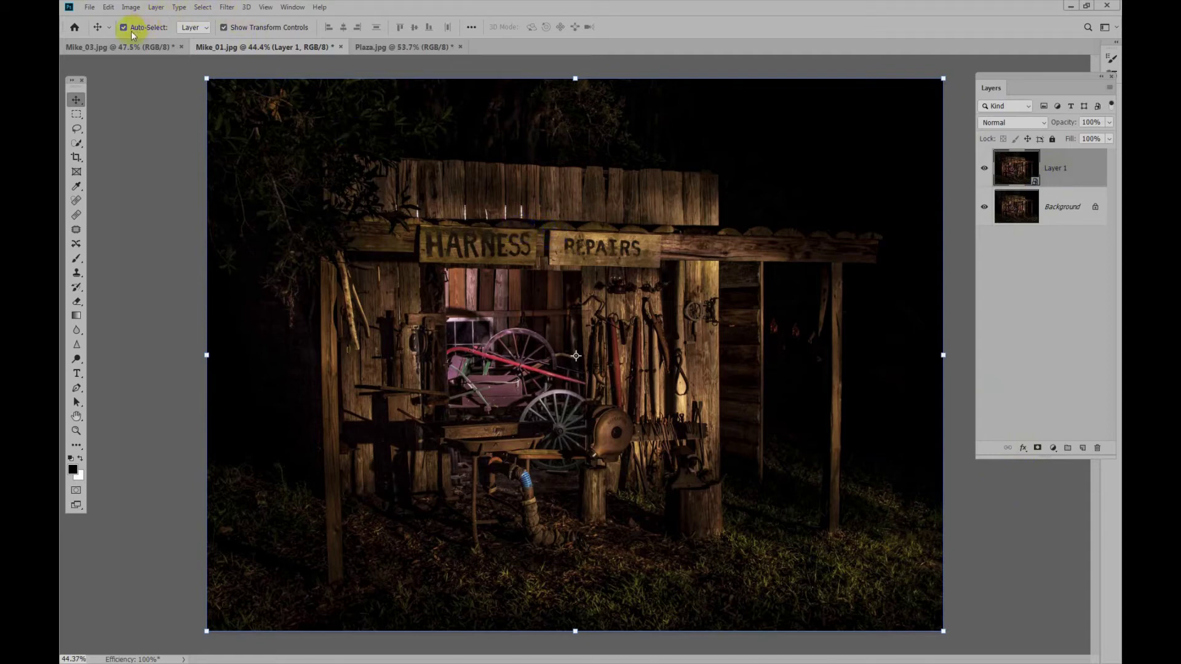
click(223, 28)
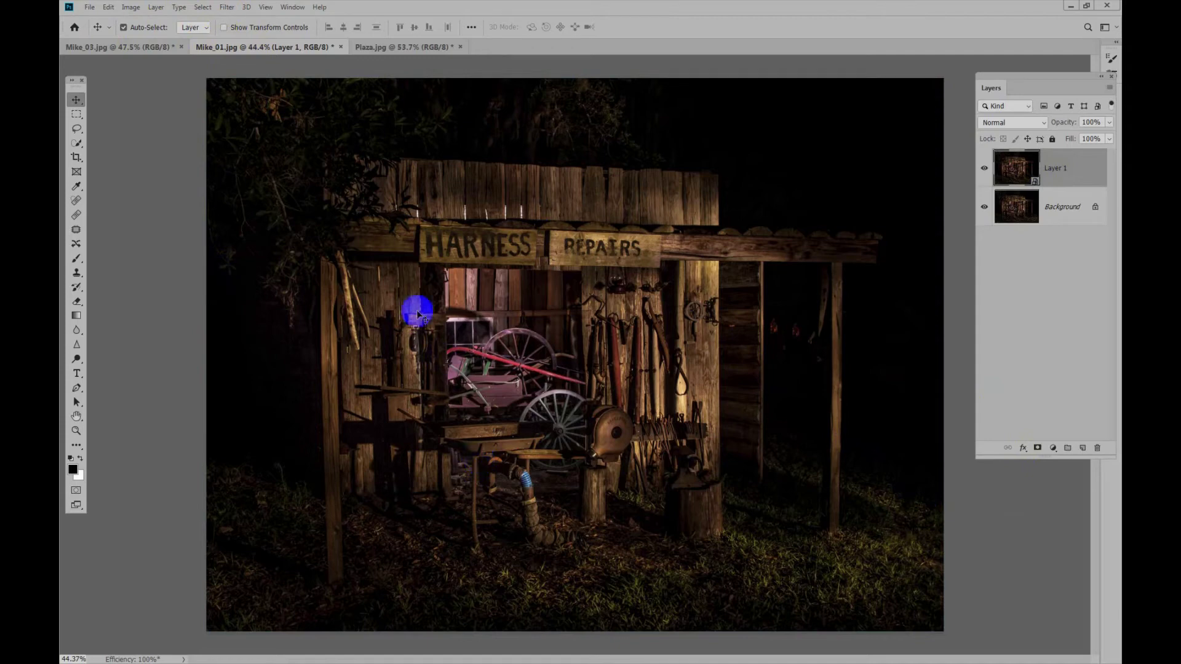
Apply Shadows/Highlights to the harness photo's Smart Object using the Lighten shadows.shh preset, with the Shadows amount set to 26%.
click(131, 9)
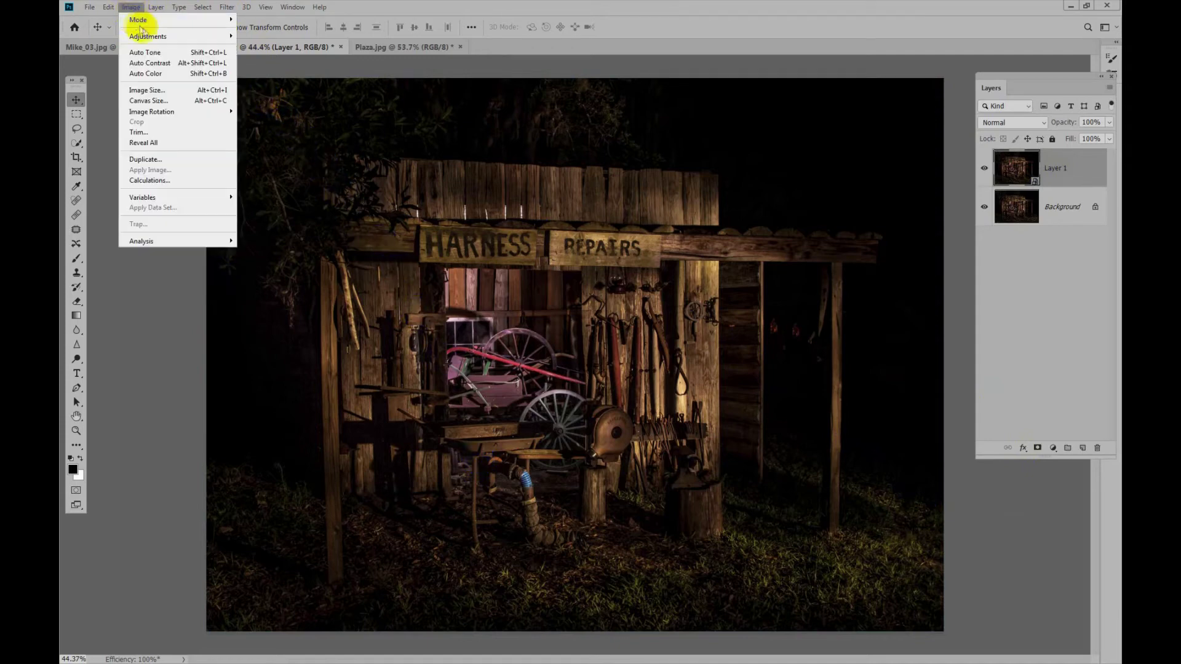
mouse_move(153, 38)
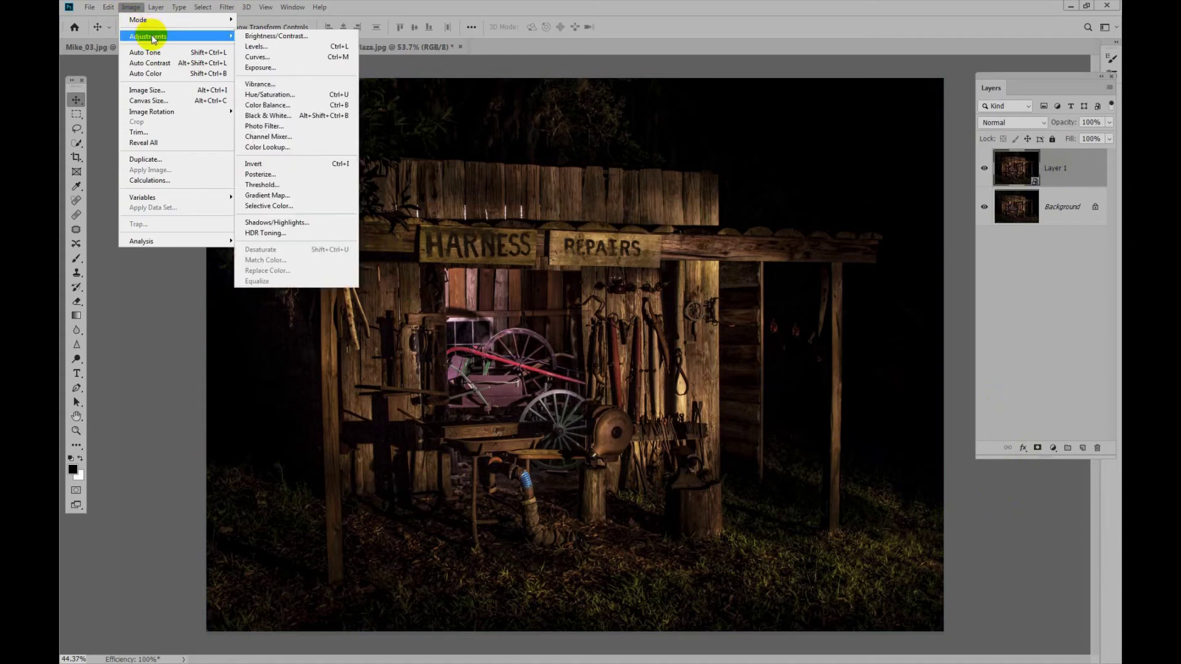
click(278, 224)
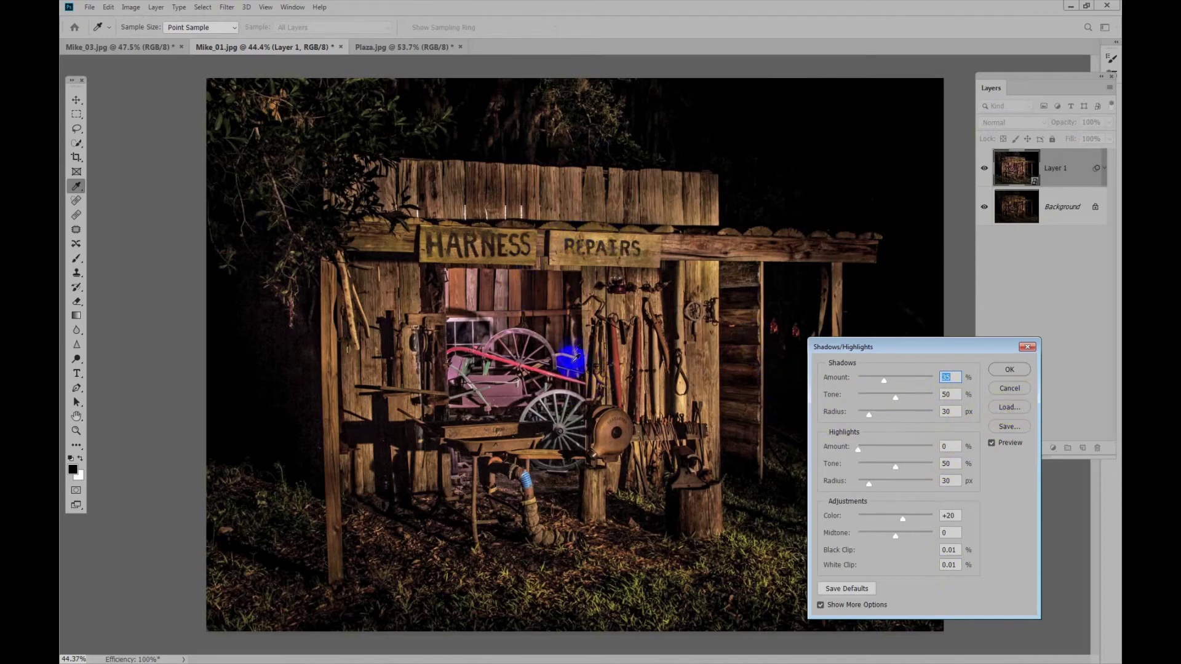
click(1008, 406)
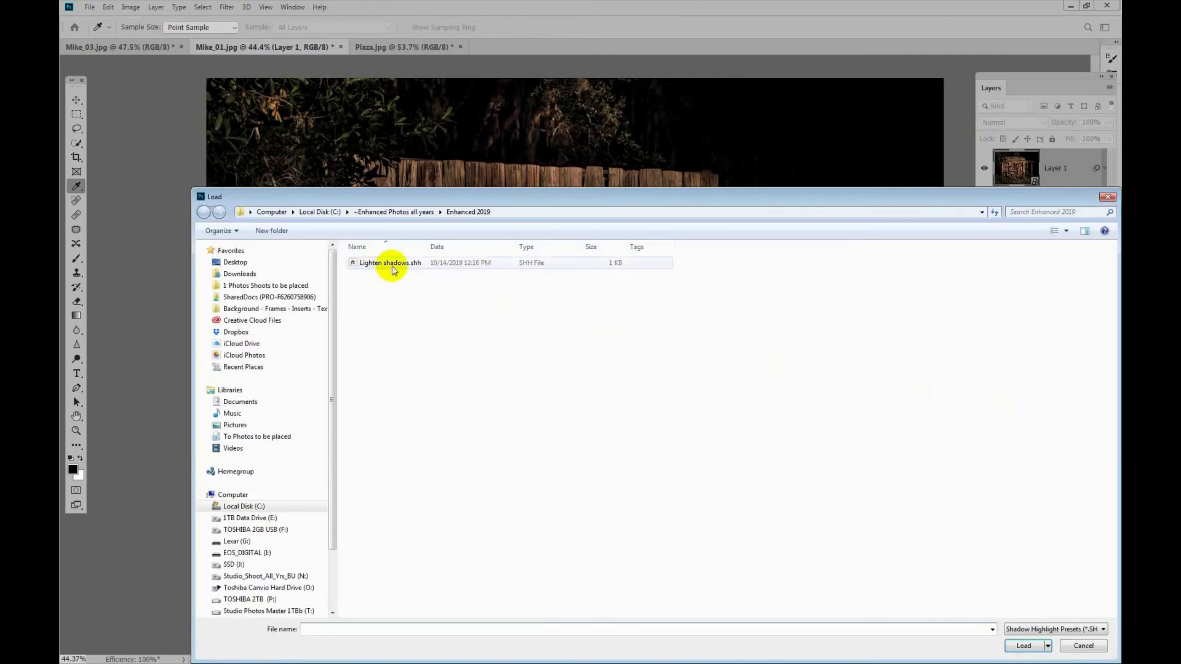
double_click(392, 266)
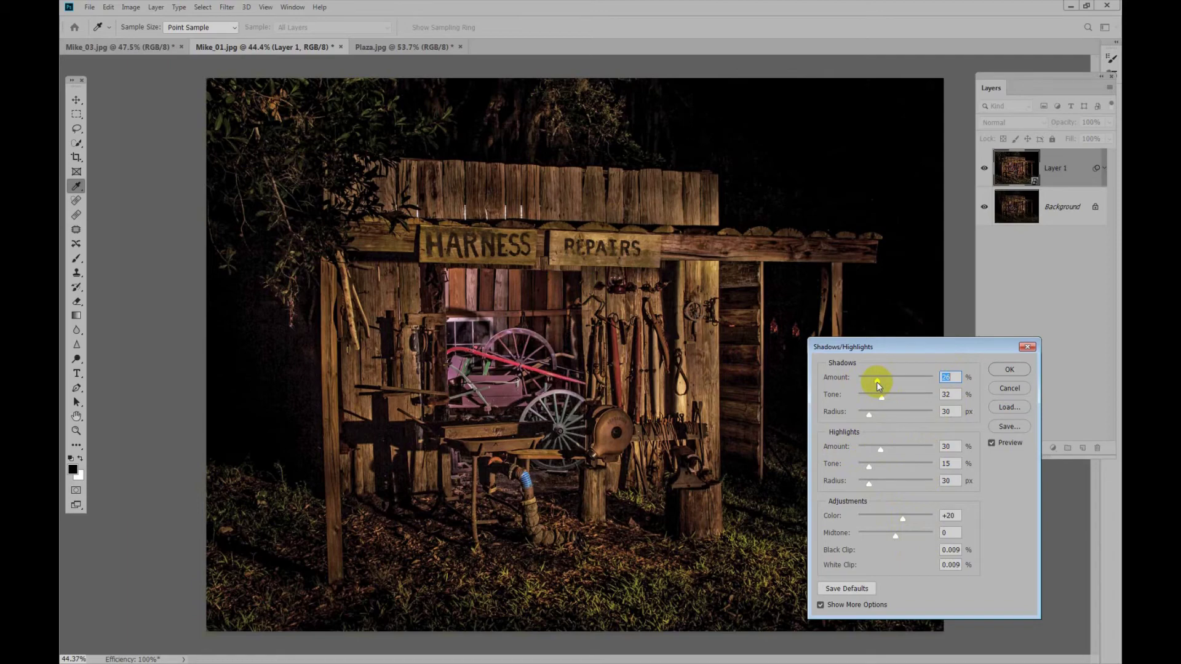
click(1014, 371)
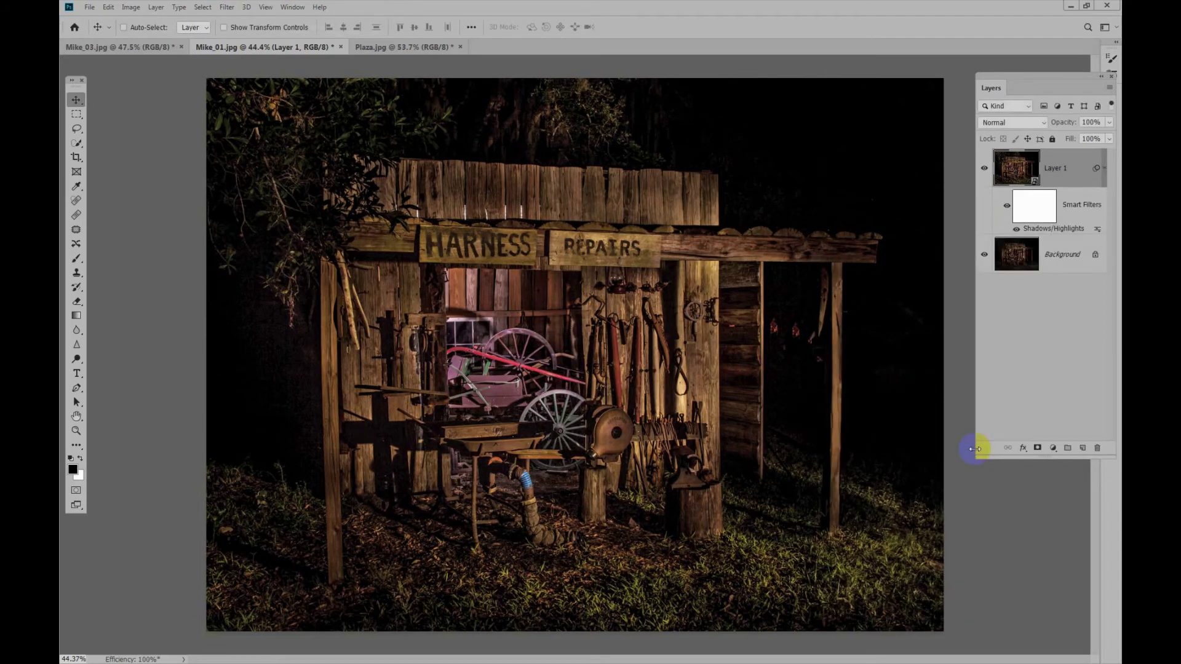
In Plaza.jpg, duplicate the Background layer and convert the copy to a Smart Object.
click(398, 47)
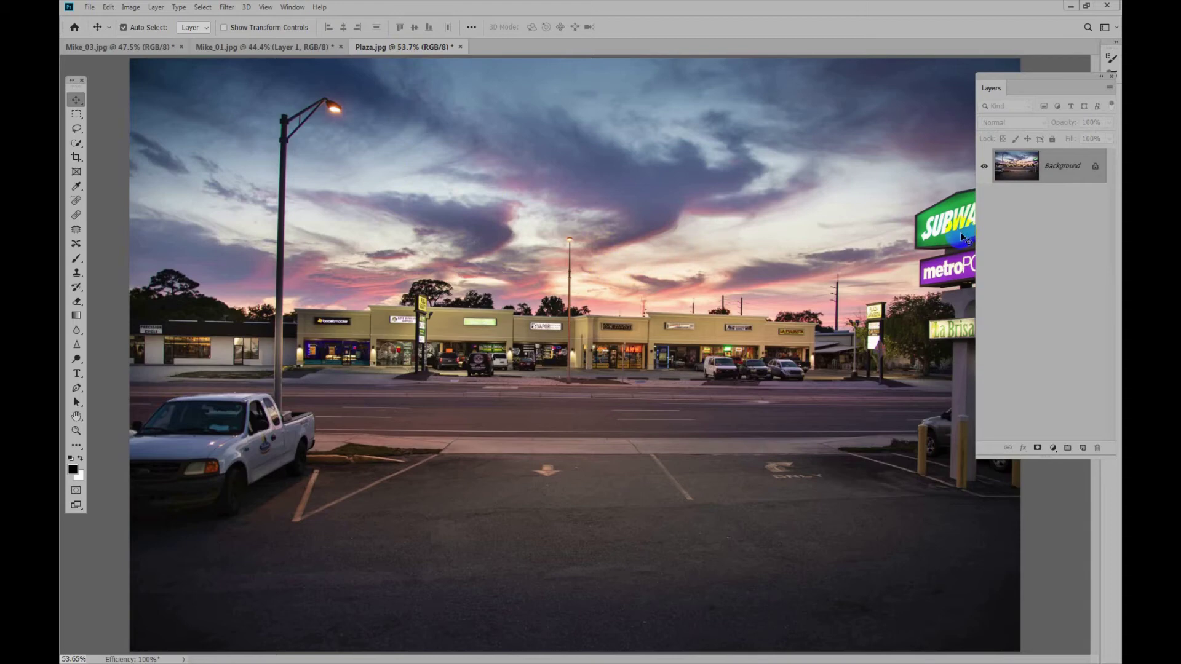
drag(1065, 167, 1083, 448)
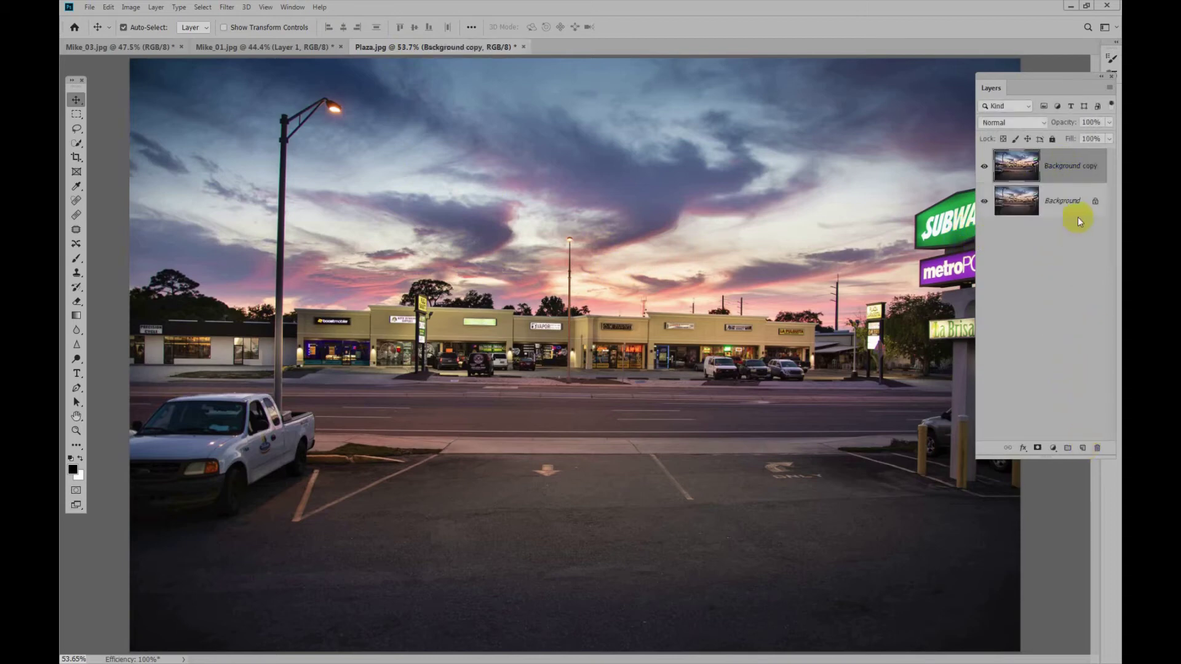
right_click(1069, 173)
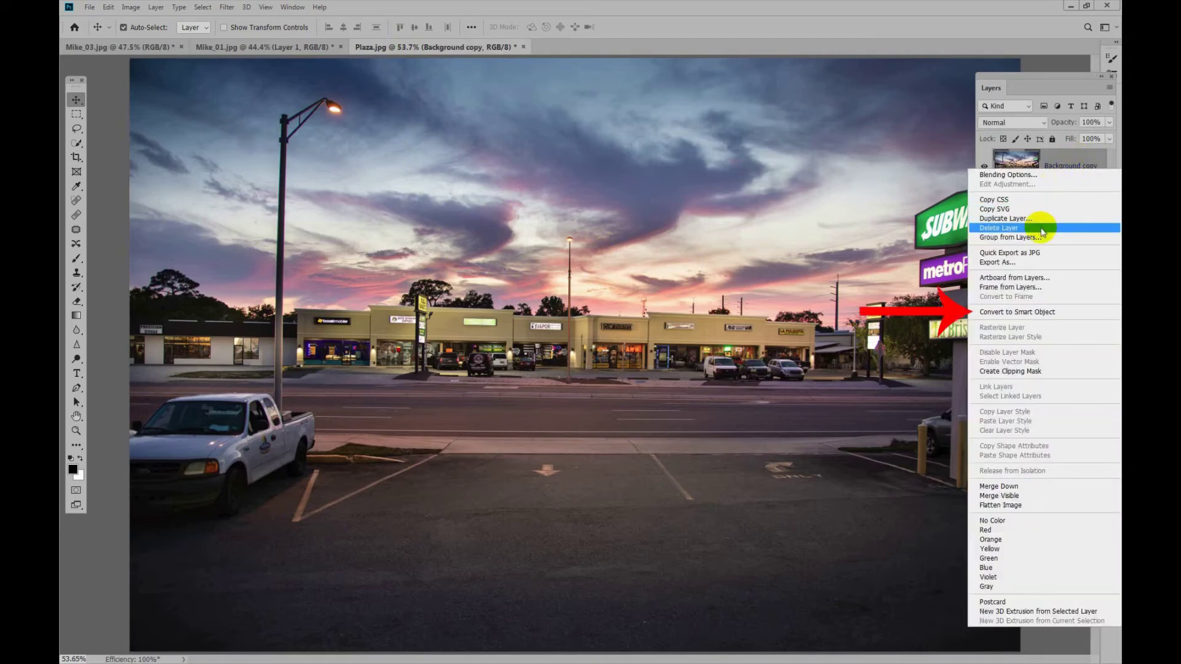
click(1033, 312)
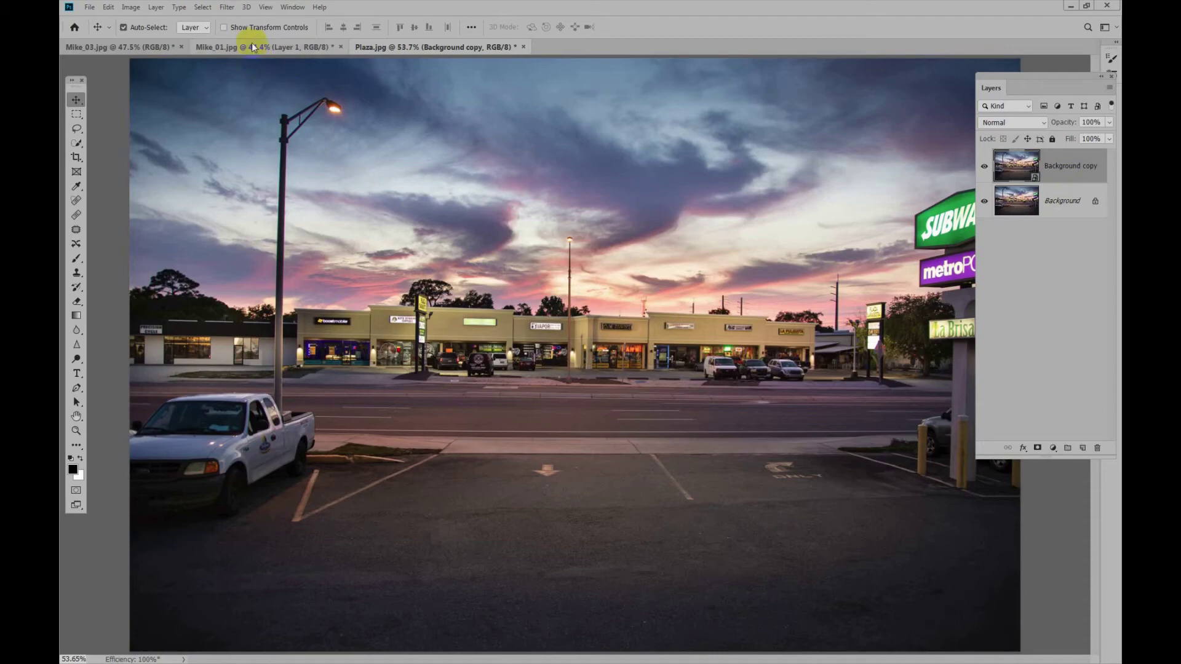
key(ctrl+z)
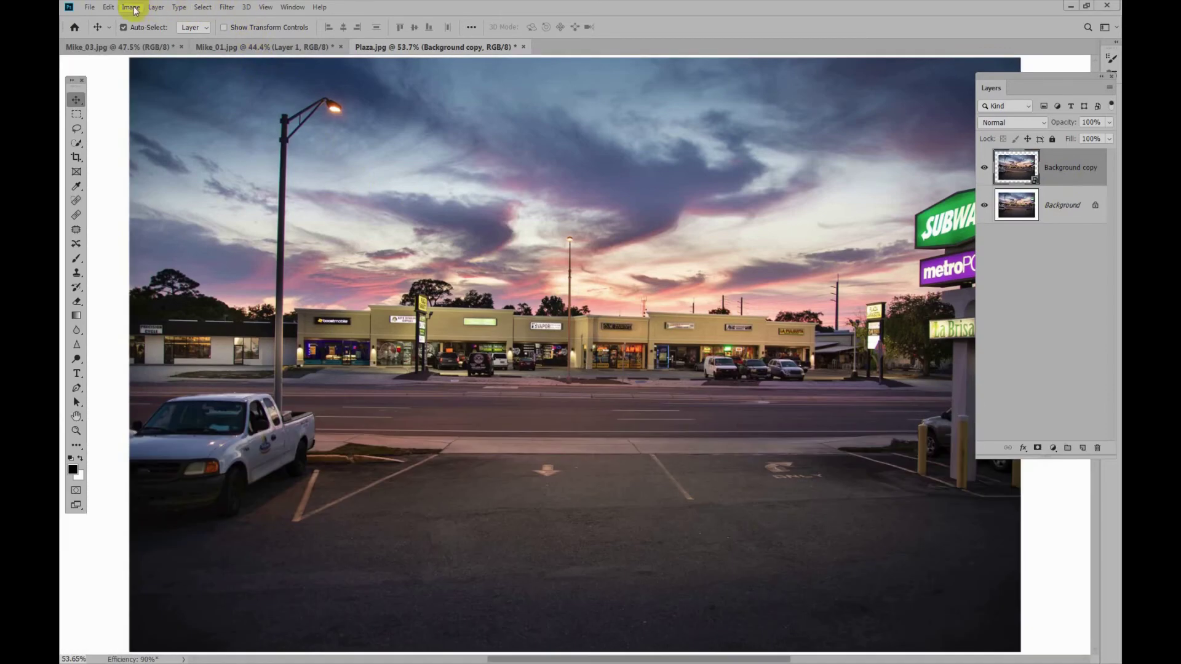
Start Shadows/Highlights on the plaza copy with Shadows amount 3%, Highlights amount 41% and Highlights tone 13%, and compare with the original.
click(133, 8)
mouse_move(167, 41)
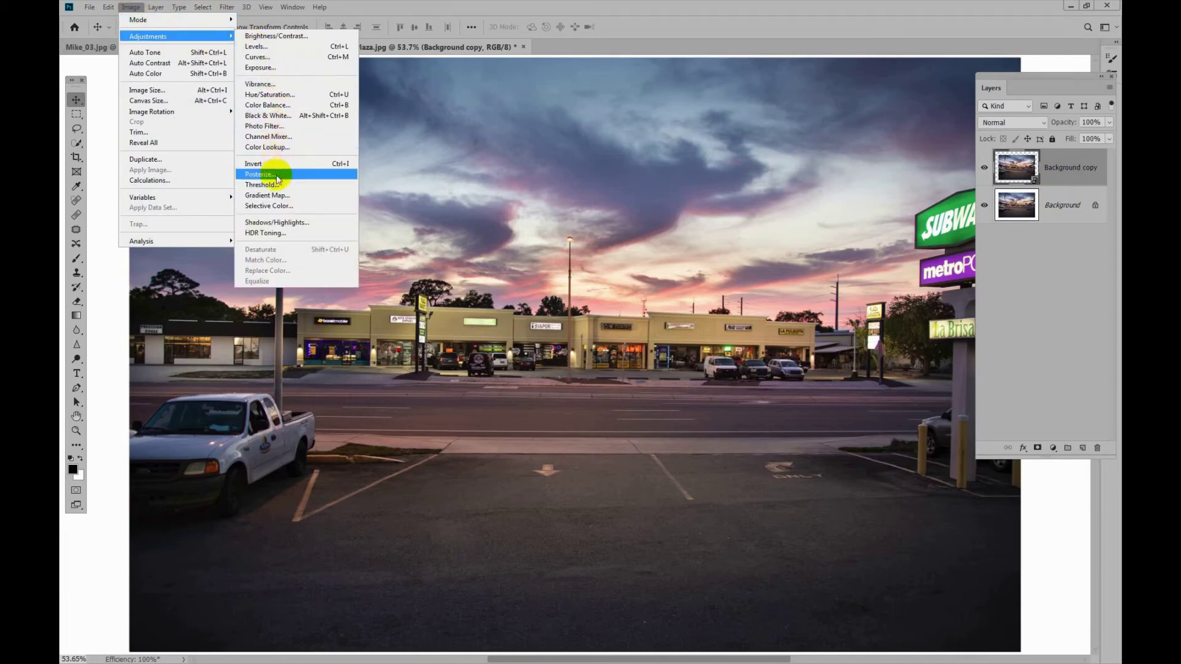
click(278, 223)
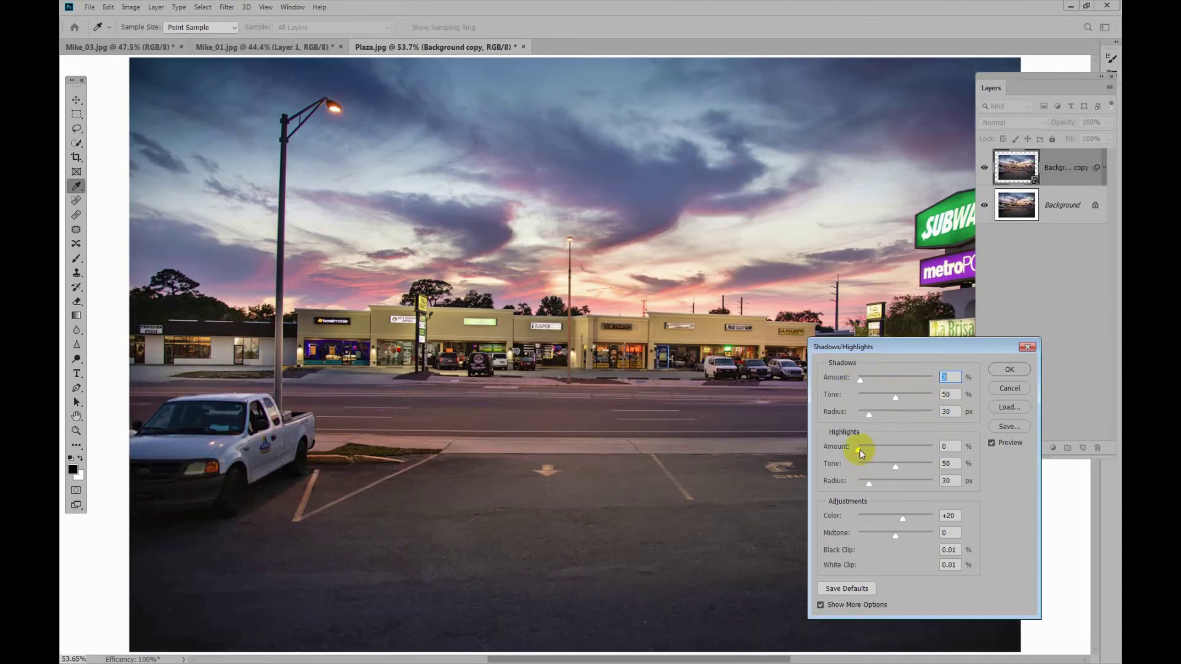
drag(859, 450, 867, 449)
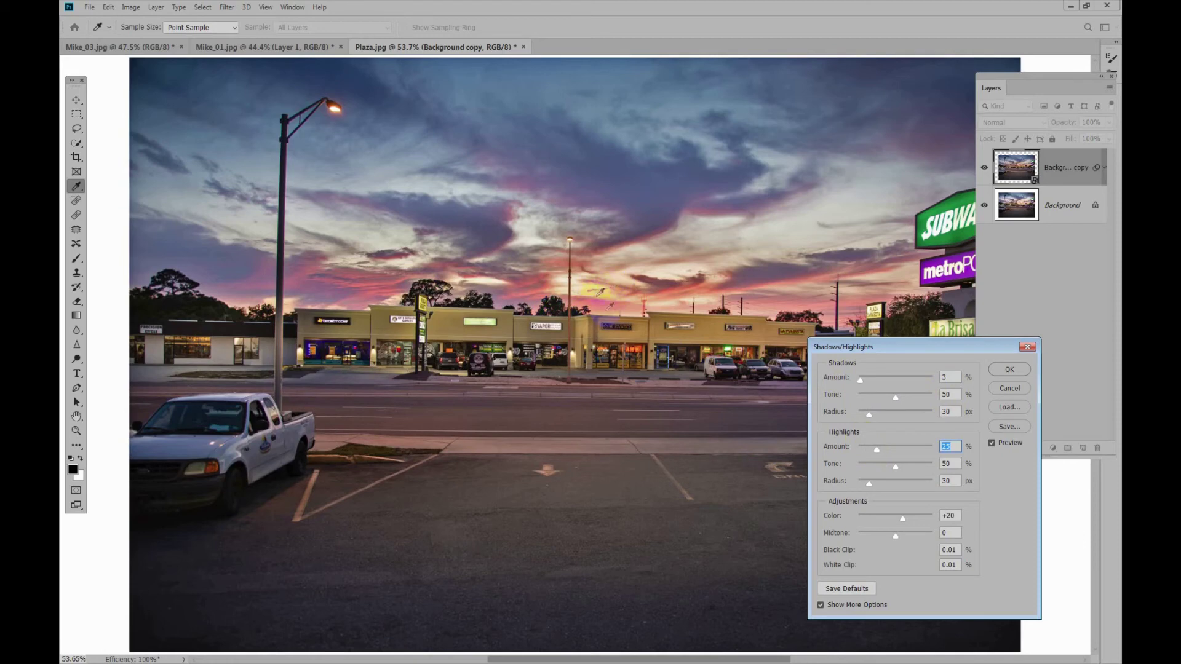
click(867, 463)
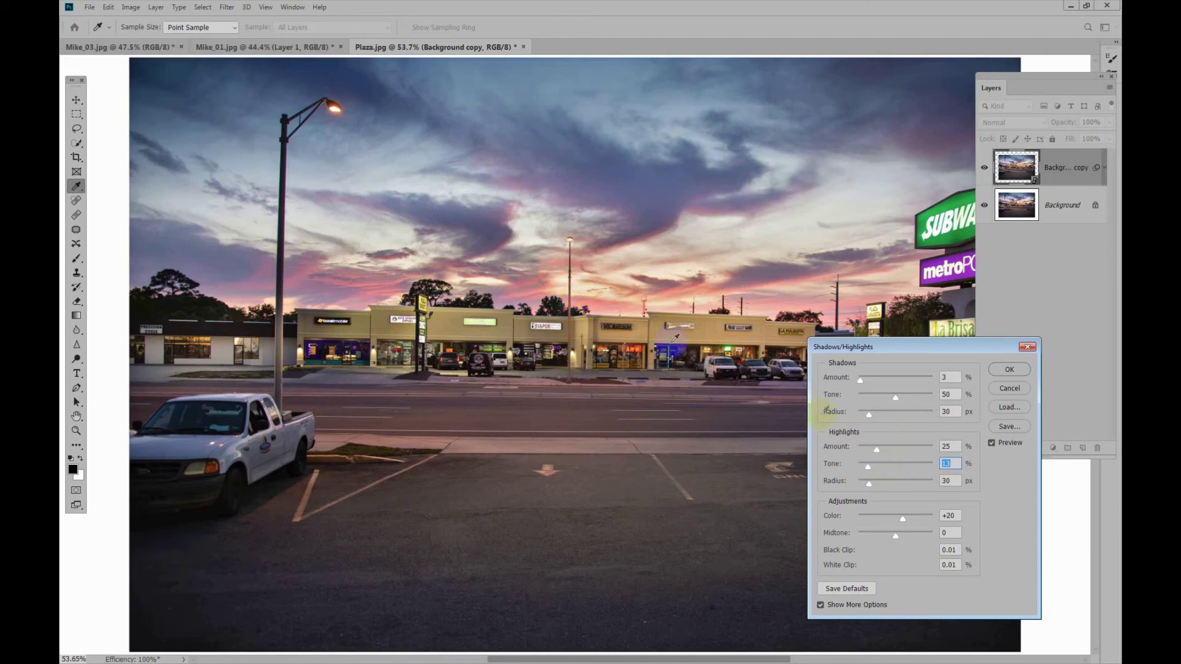
click(887, 448)
click(993, 444)
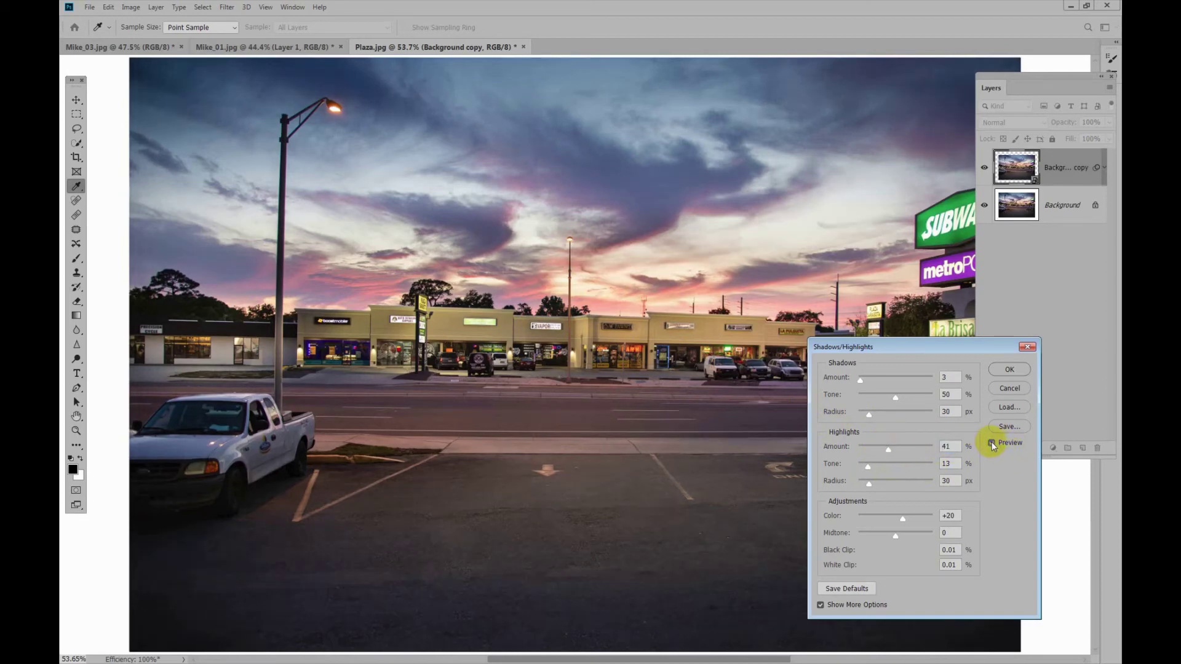
click(991, 442)
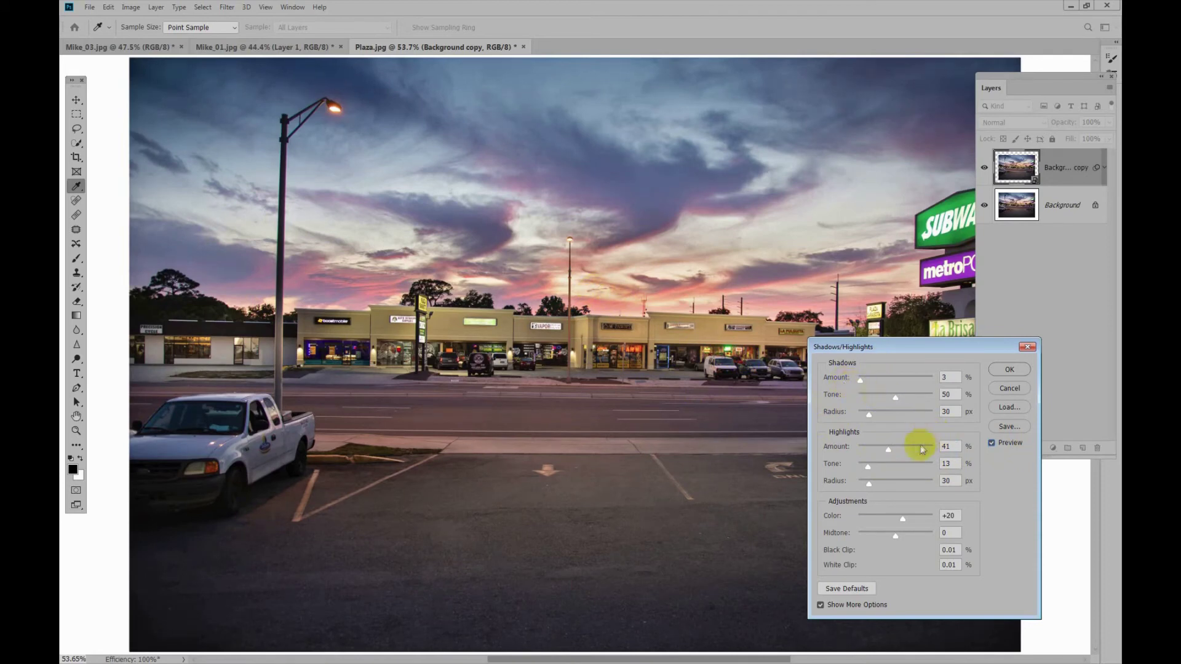
Set Highlights tone to 25%, Shadows amount to 17% and Shadows tone to 21%, compare with the original, and apply the adjustment.
click(876, 469)
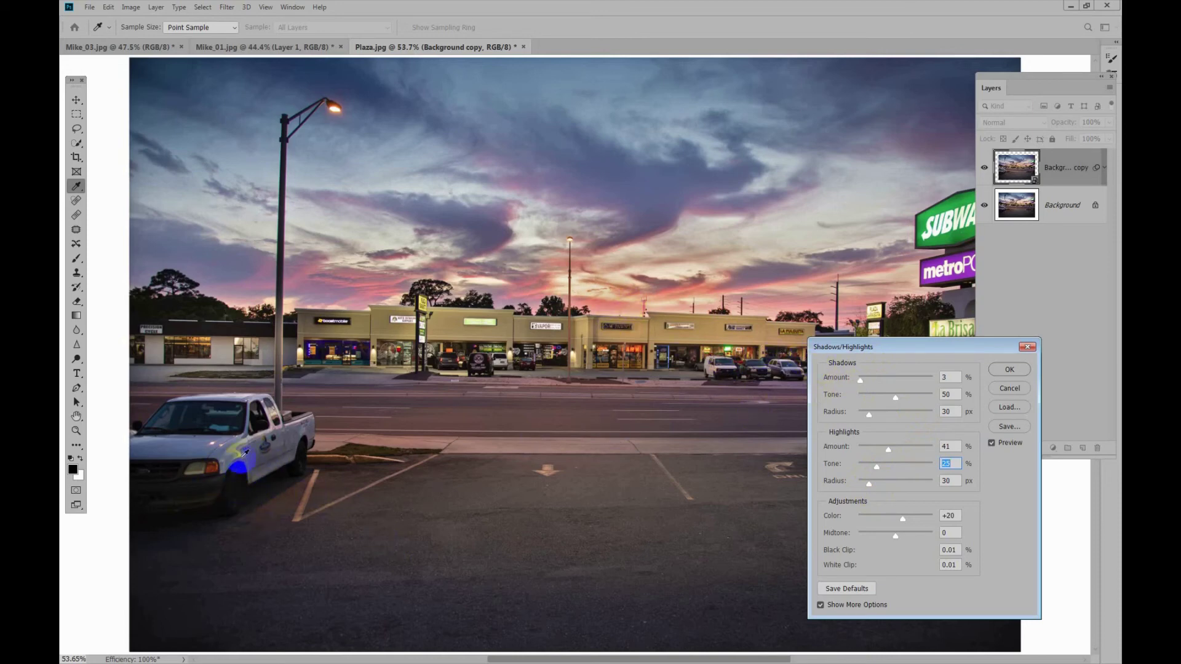
click(872, 377)
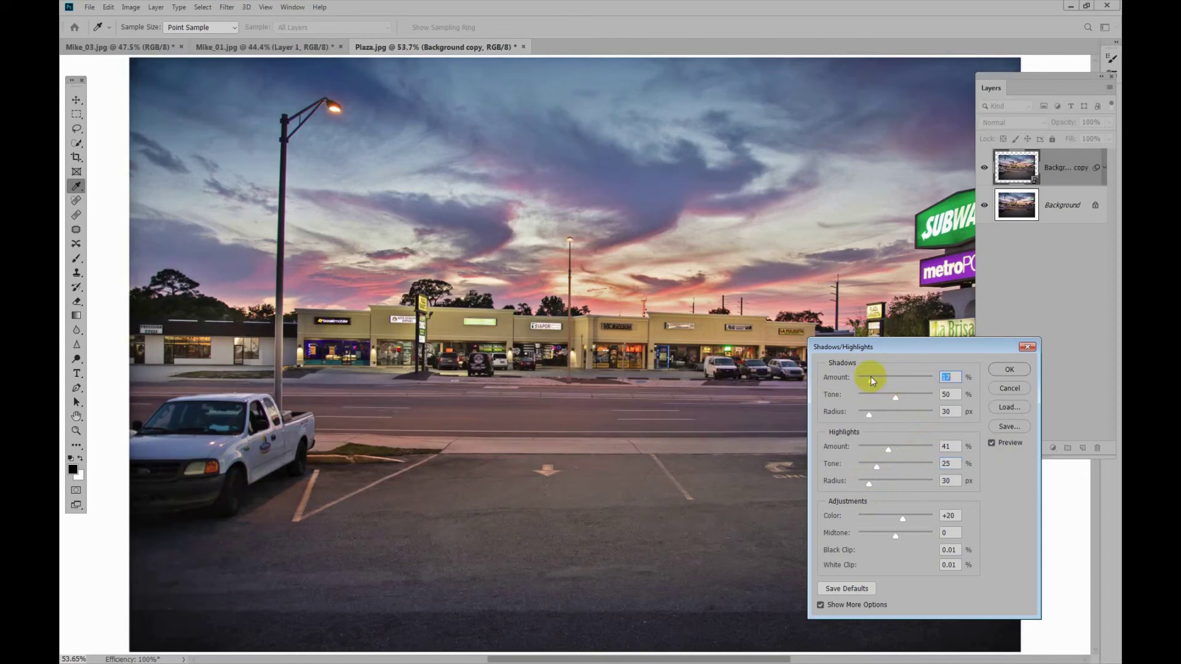
click(873, 394)
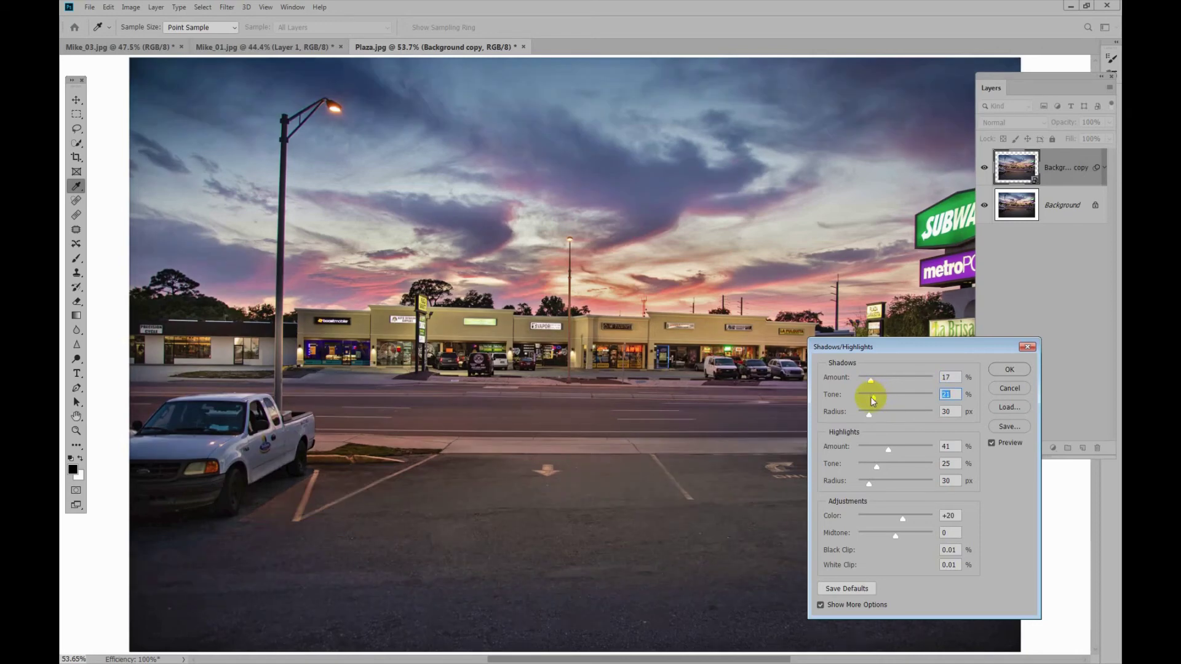
click(991, 442)
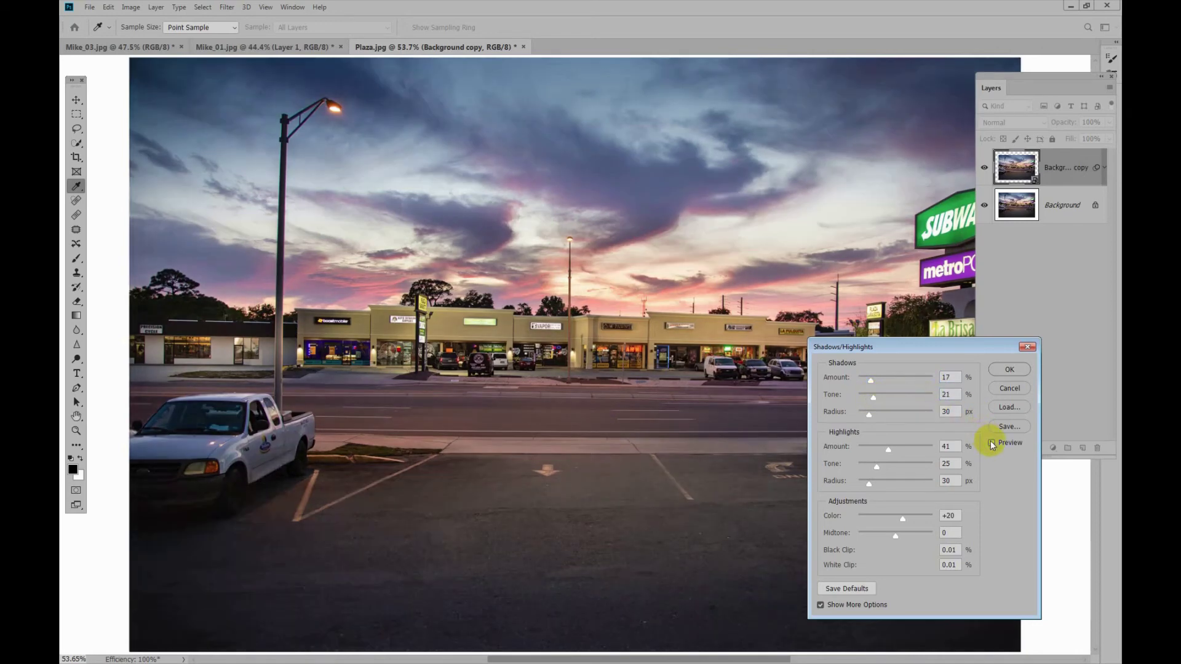
click(991, 443)
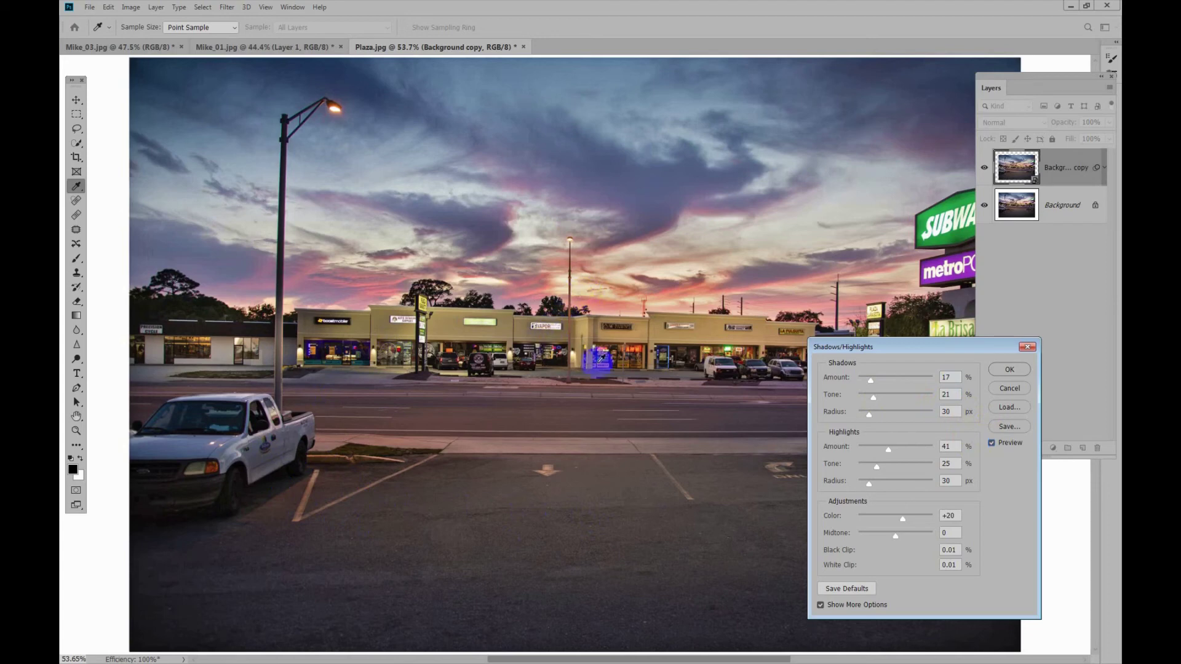
click(991, 443)
click(991, 442)
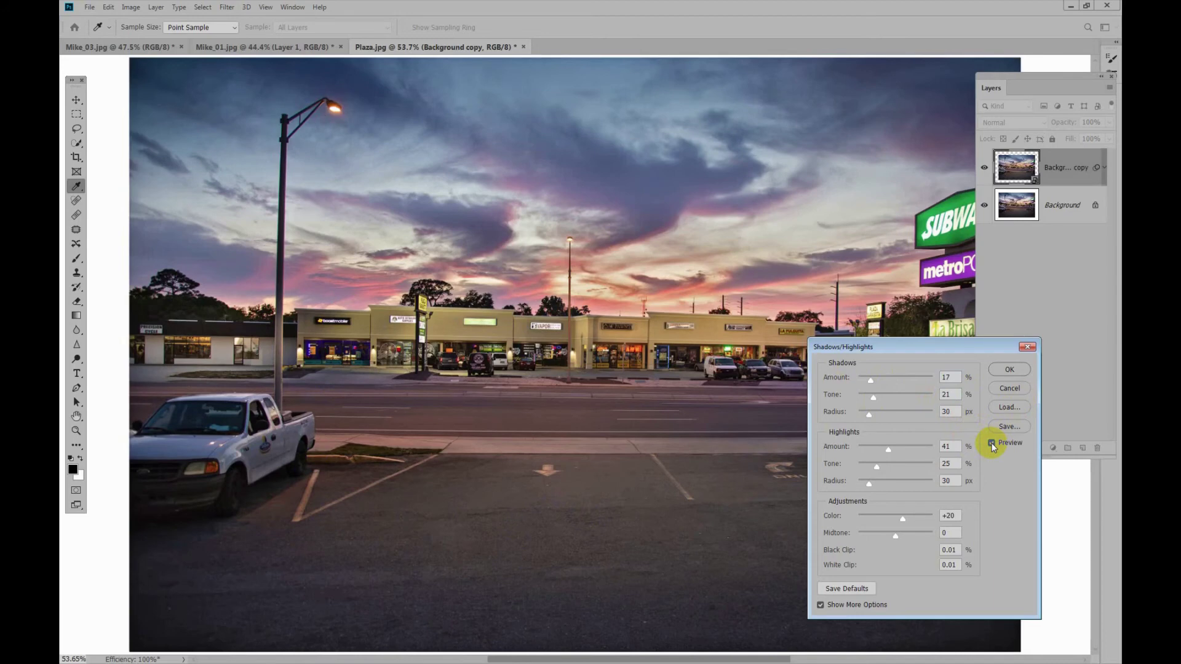
click(1004, 368)
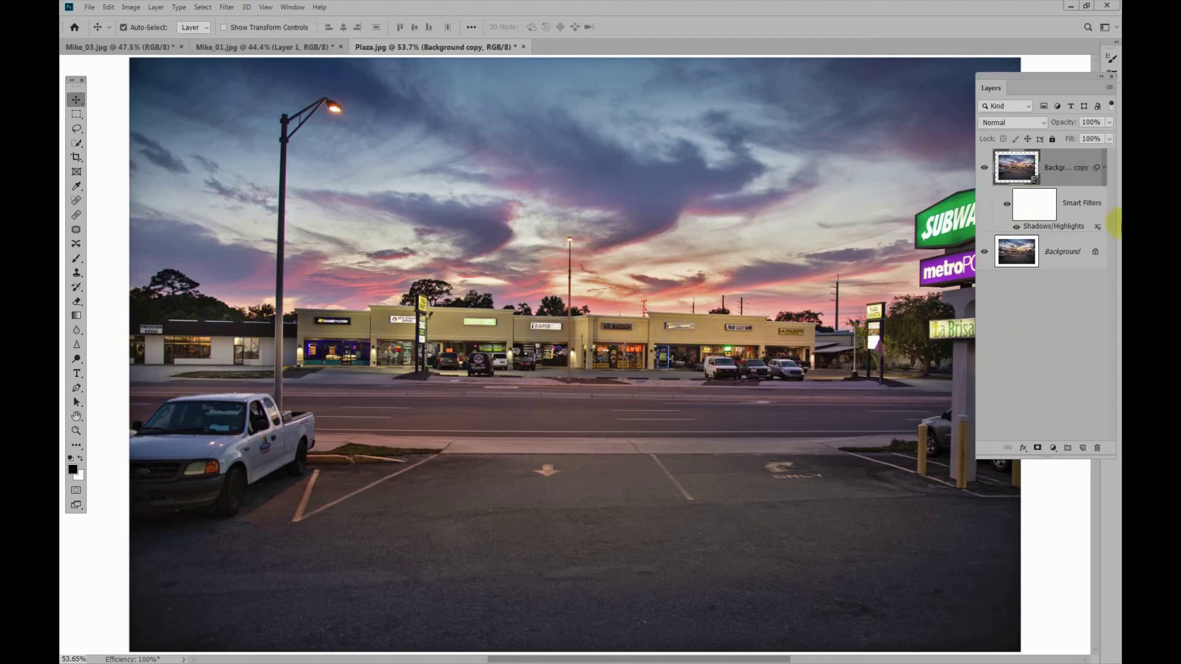
Paint the plaza copy's Smart Filters mask black over the row of storefronts with a 300 px brush, then compare with the filter off.
click(1033, 206)
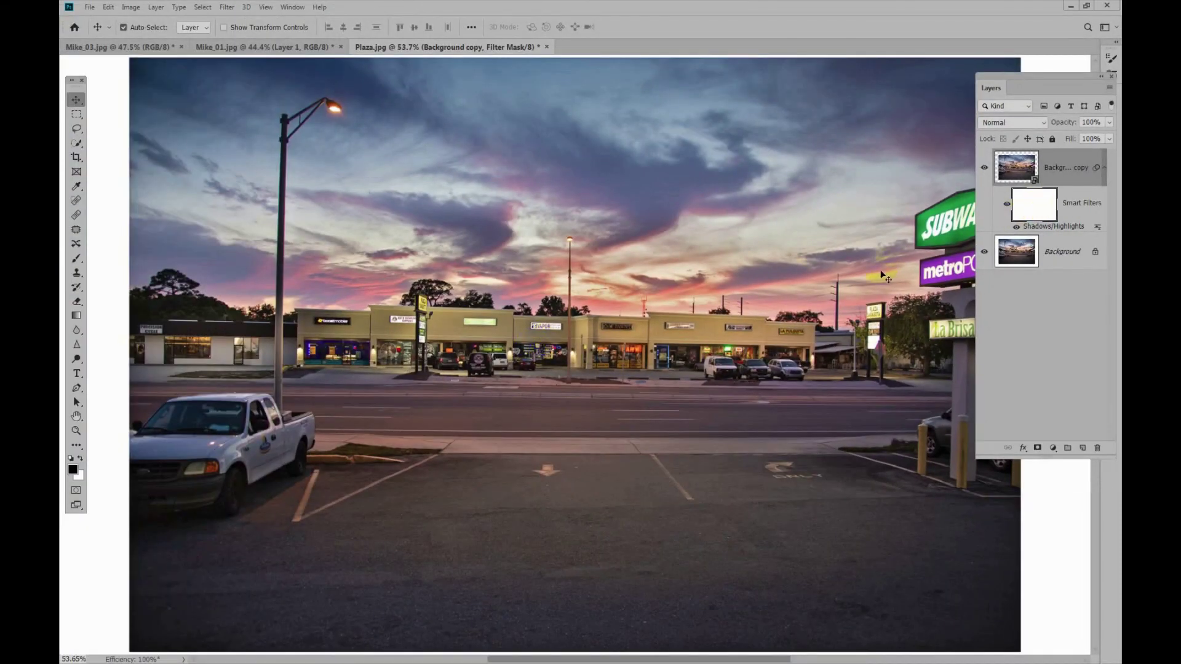
key(b)
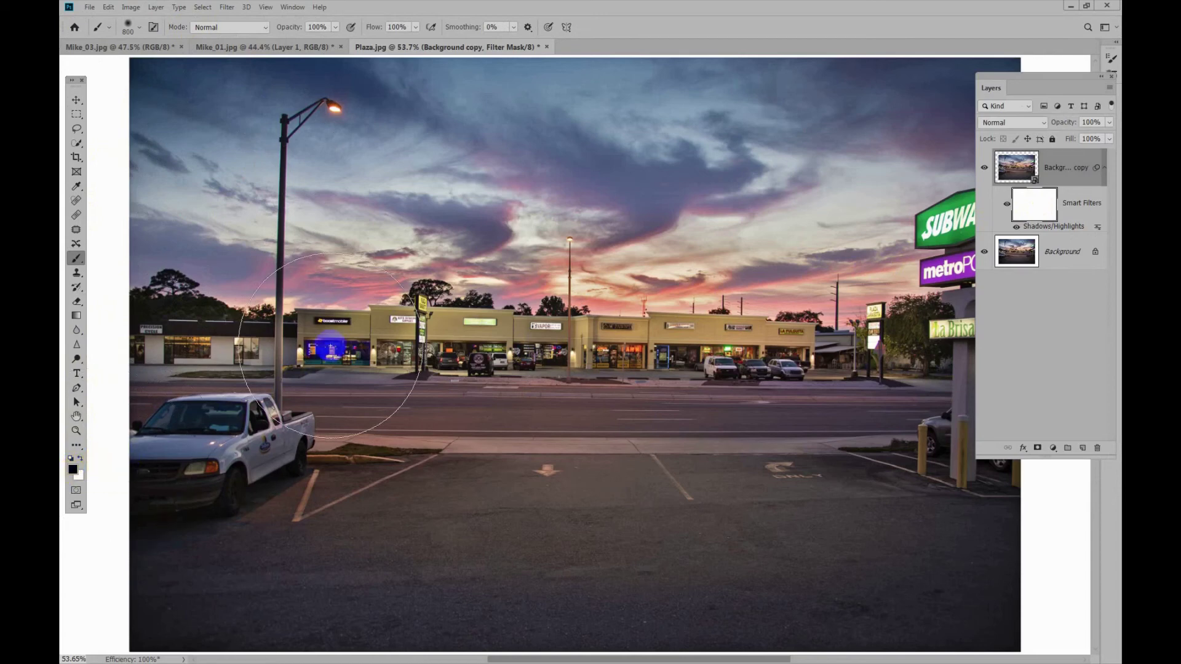
key(bracketleft)
key(bracketleft)
key(bracketleft)
key(bracketleft)
key(bracketleft)
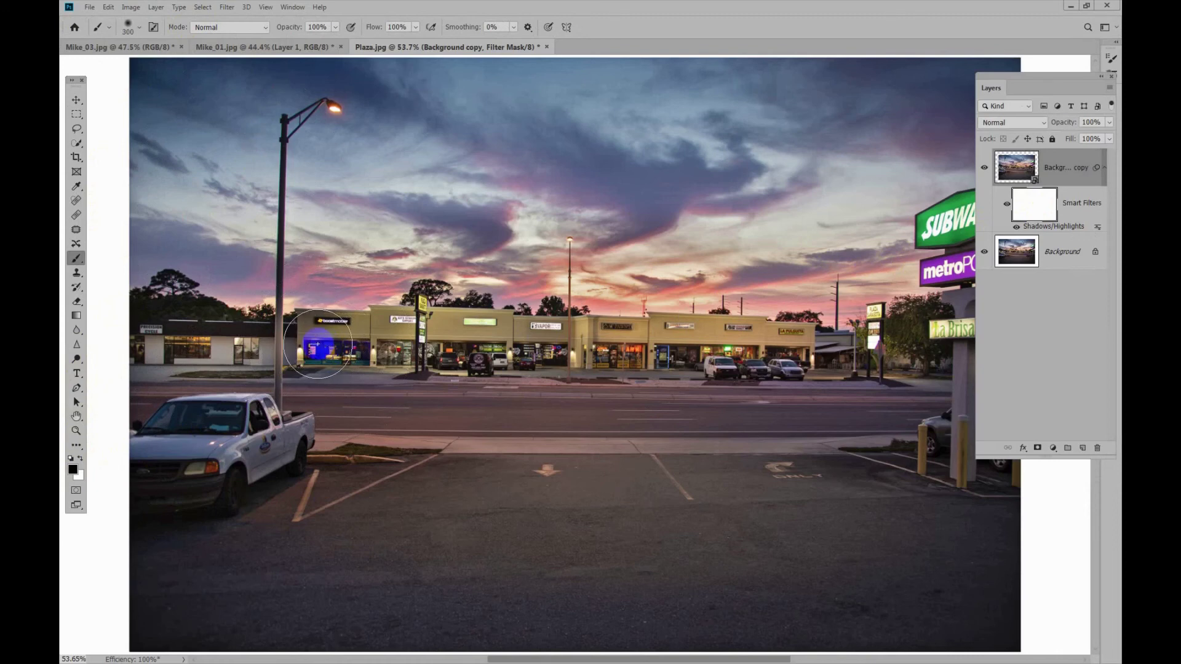
drag(532, 342, 542, 343)
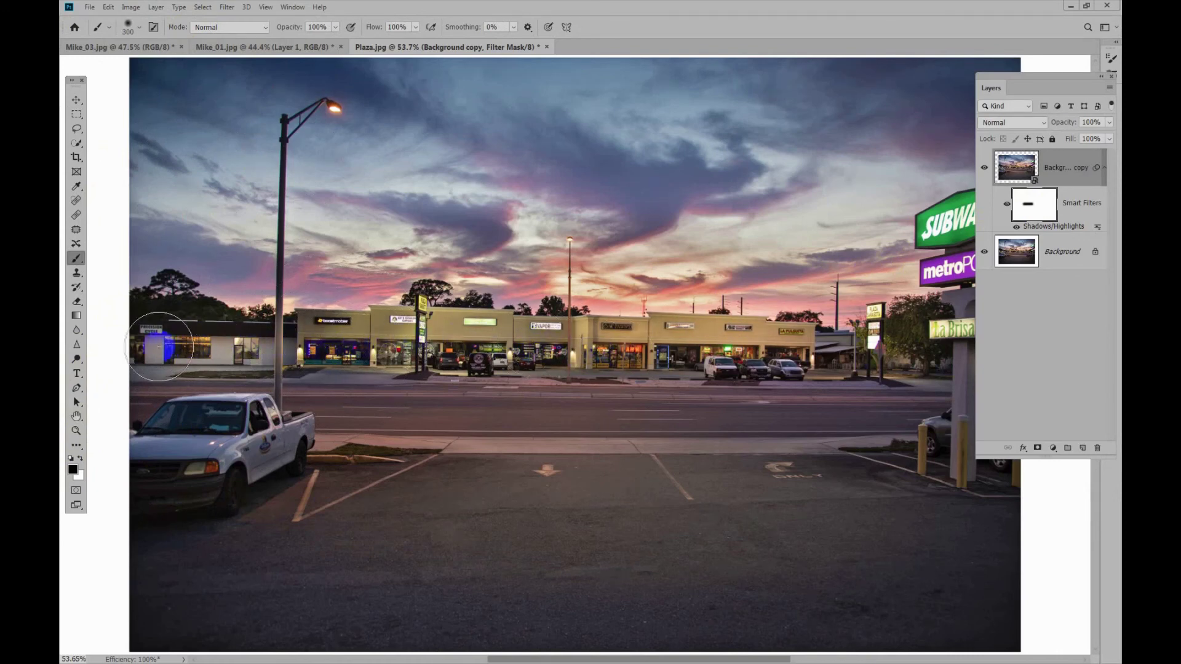
drag(780, 353, 806, 353)
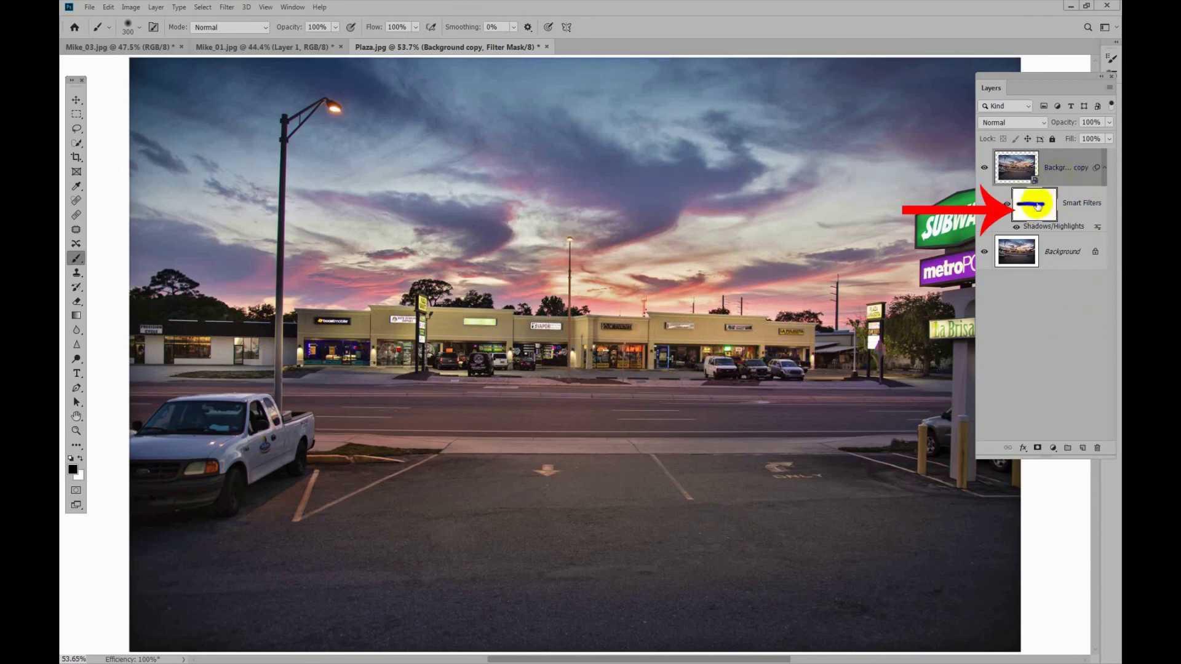
click(1007, 205)
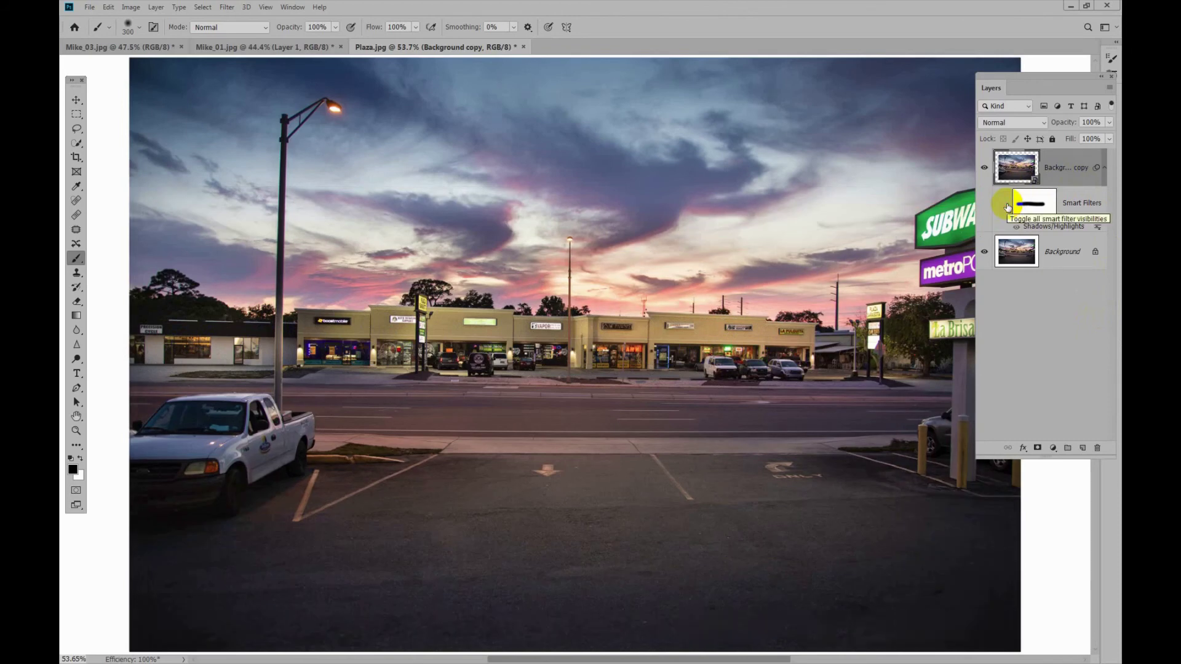
click(1007, 205)
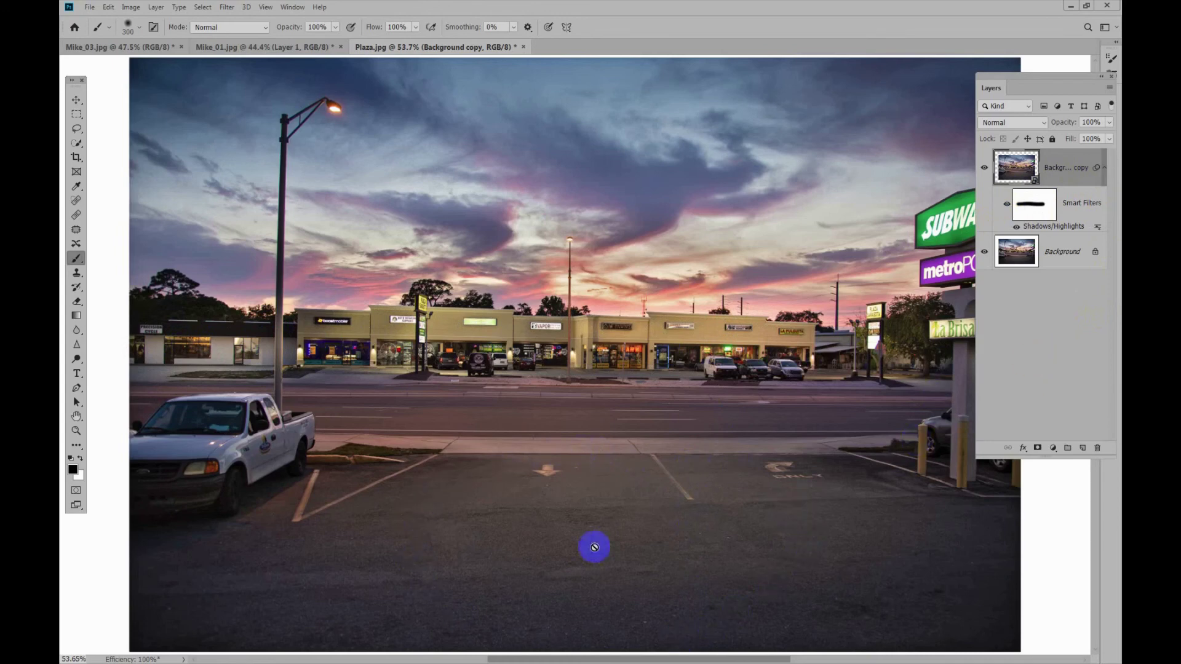
Paint the parking lot area black on the Smart Filters mask with a 700 px brush at 50% opacity, and compare with the filter off.
key(5)
click(1033, 212)
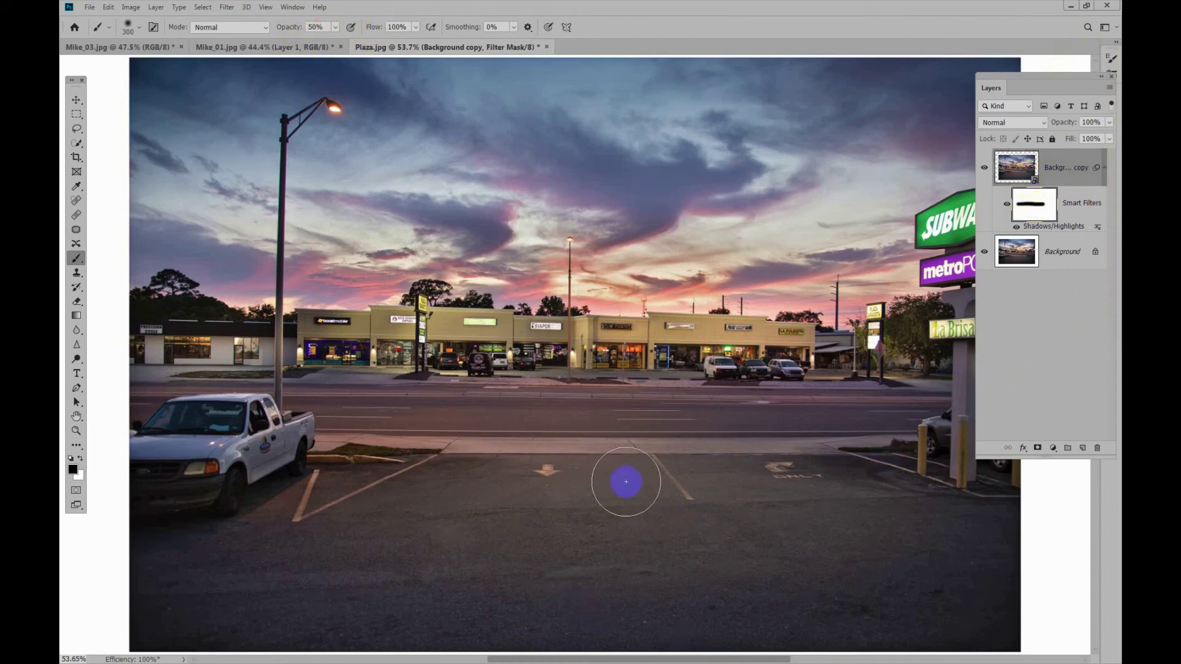
key(bracketright)
key(bracketright)
key(bracketright)
key(bracketright)
mouse_move(377, 568)
mouse_down()
mouse_move(453, 541)
mouse_move(873, 519)
mouse_move(804, 535)
mouse_move(432, 536)
mouse_move(408, 554)
mouse_move(835, 527)
mouse_move(984, 633)
mouse_move(1079, 657)
mouse_up()
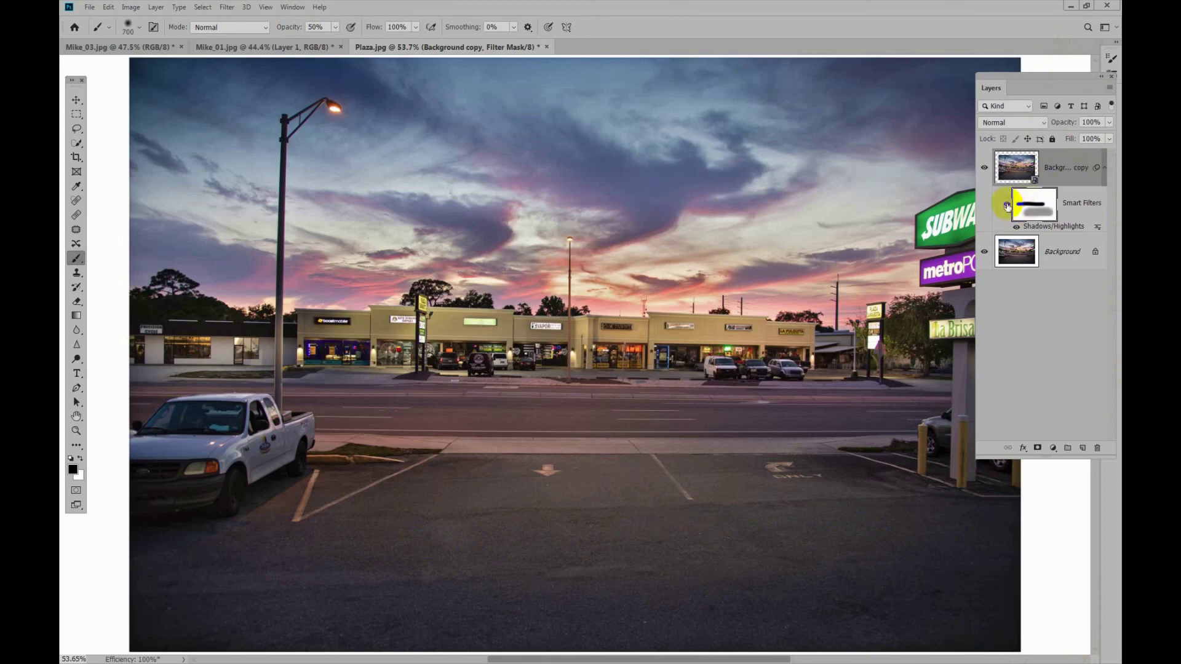
click(1006, 205)
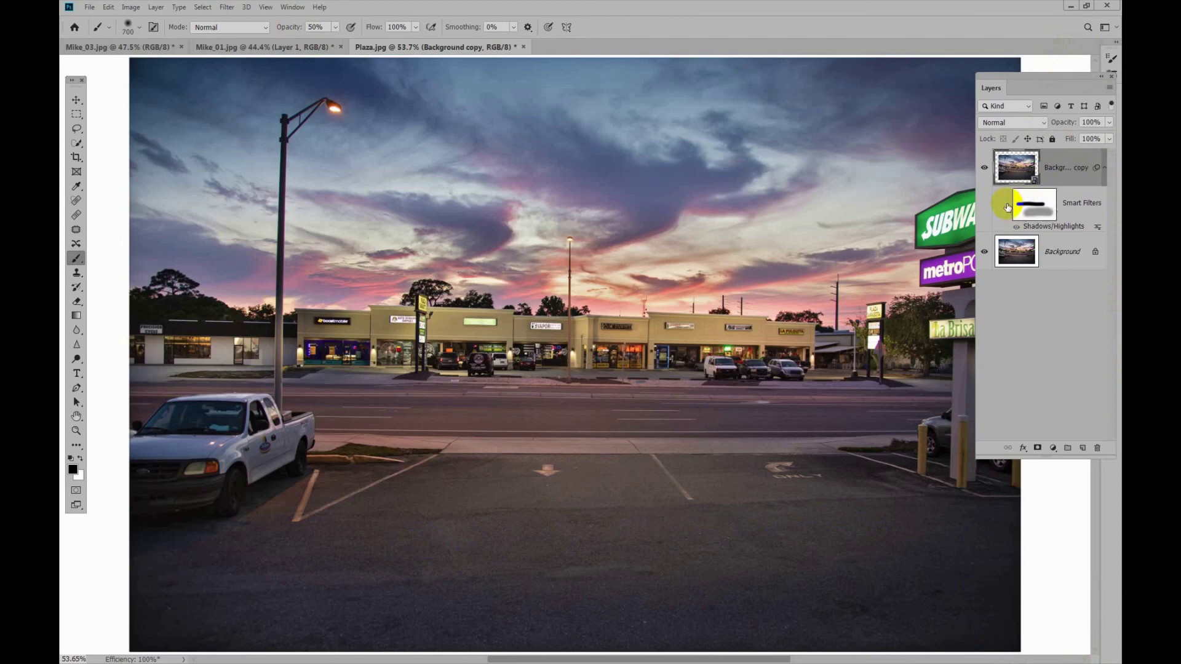
click(1006, 205)
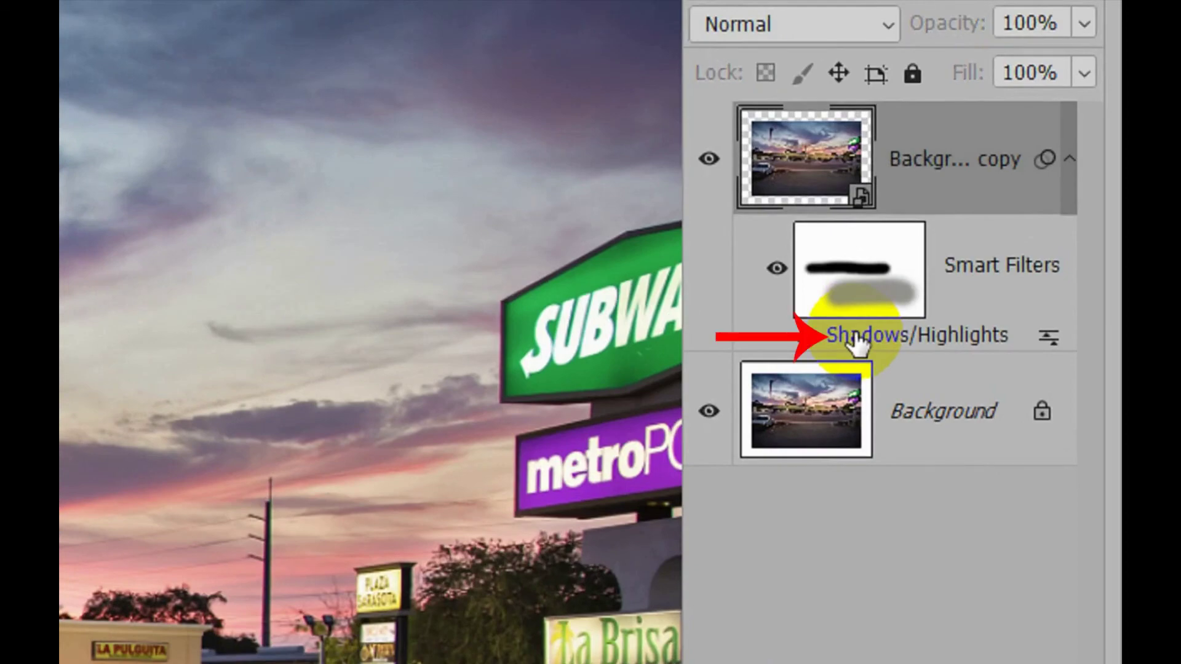
Reopen the Shadows/Highlights smart filter settings of the plaza copy to review them, and close them without applying changes.
double_click(855, 335)
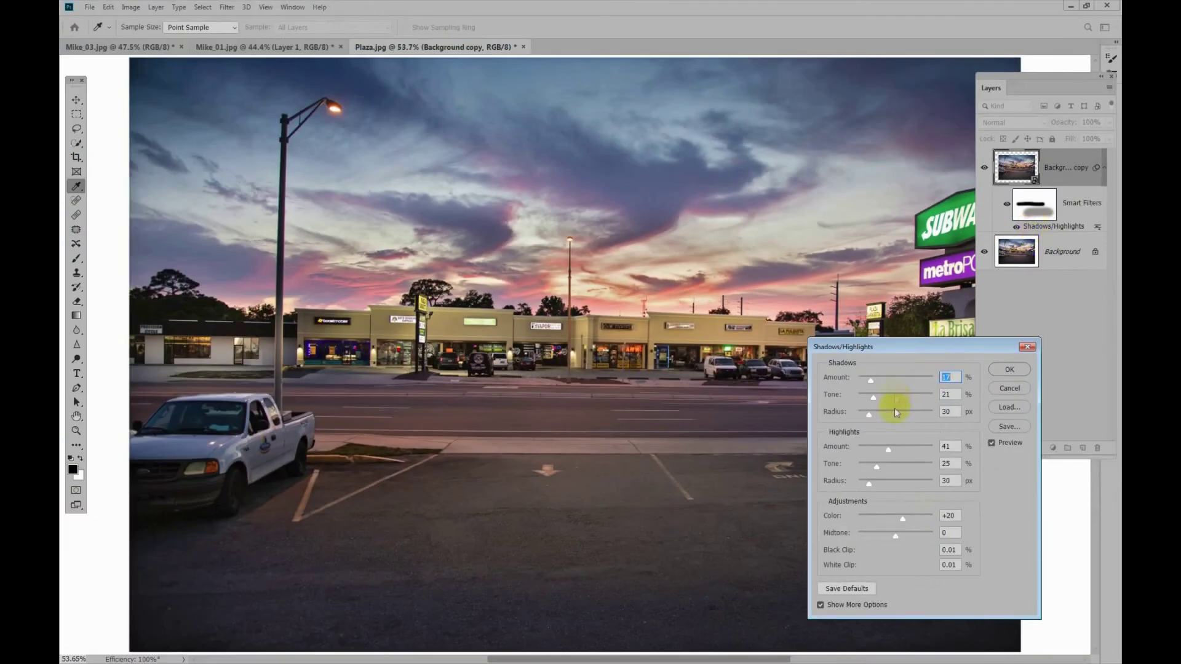
drag(911, 348, 700, 83)
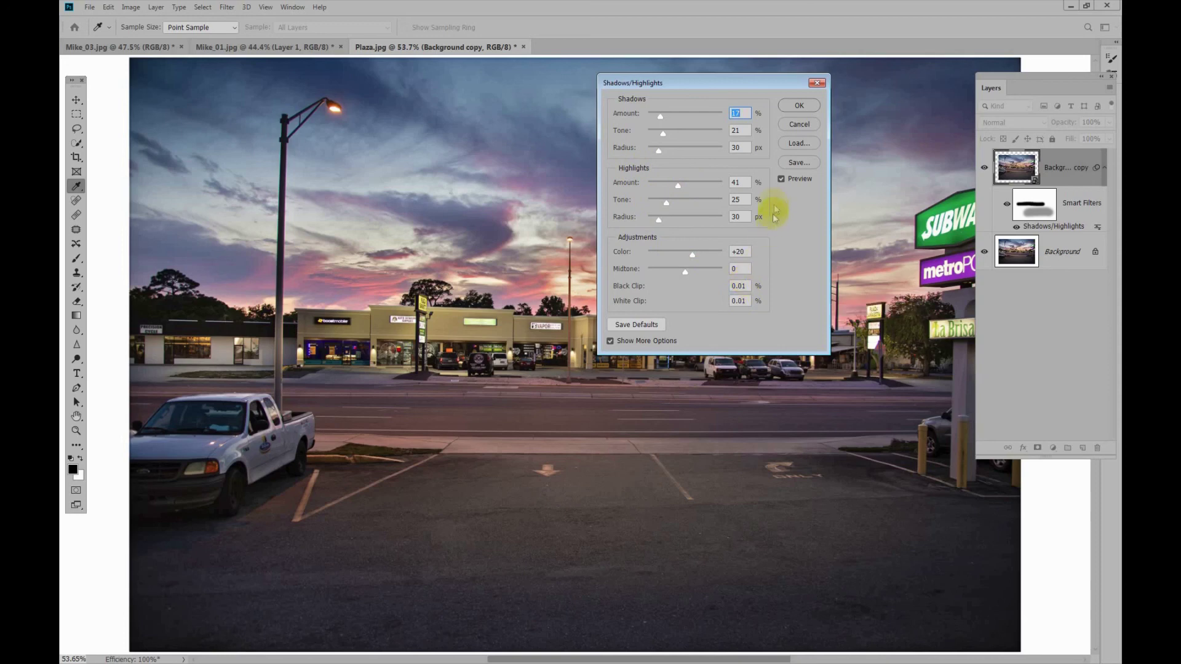
click(793, 125)
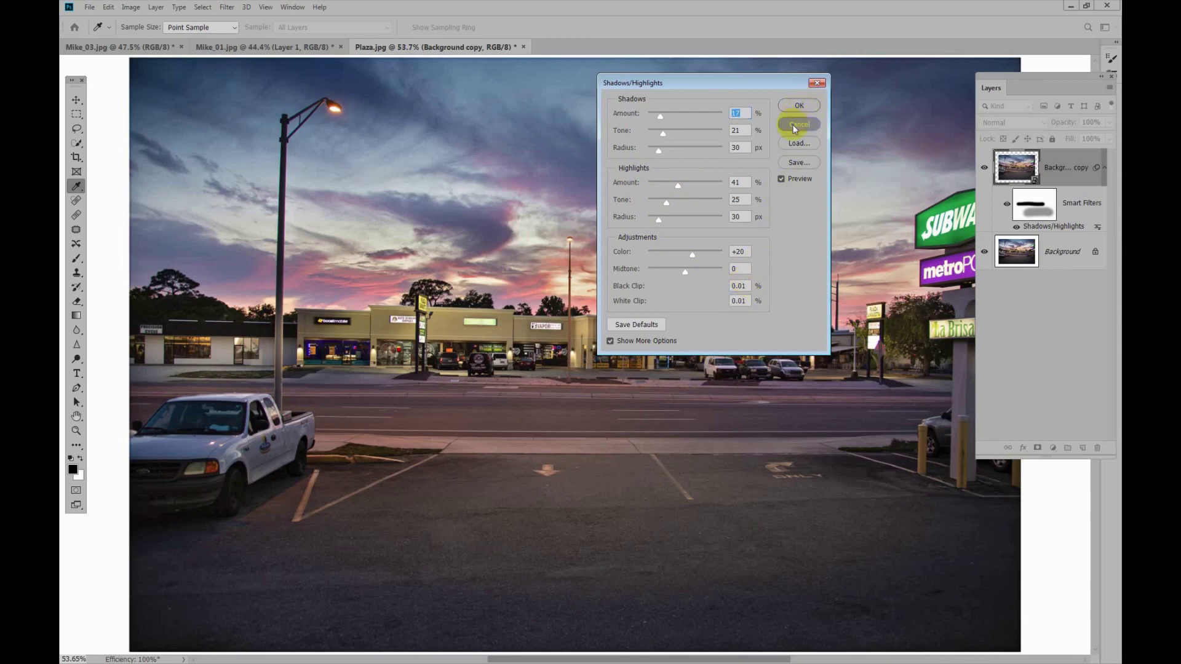